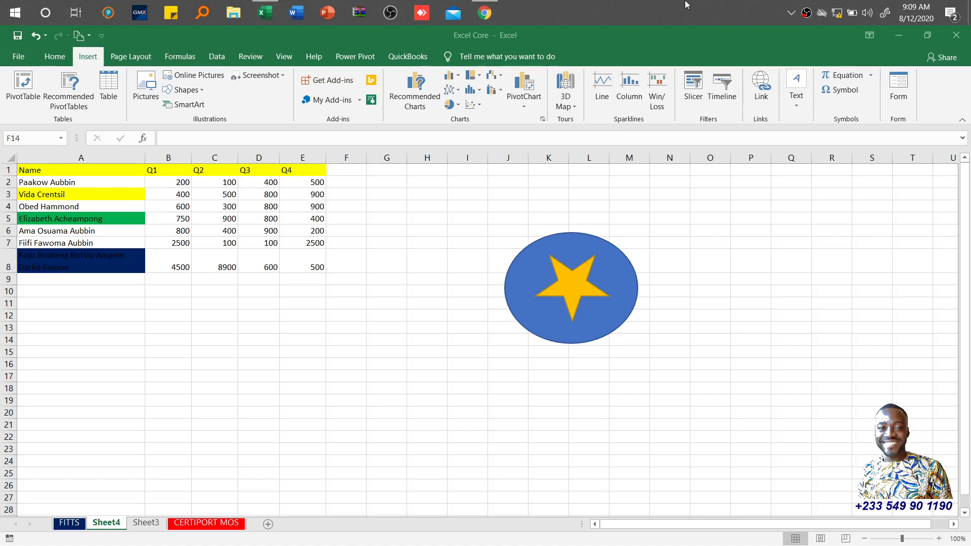
# - Switch to Chrome, look through the Tutorial Videos - Session 1 list in Google Classroom, and return to the Excel workbook
pyautogui.click(485, 6)
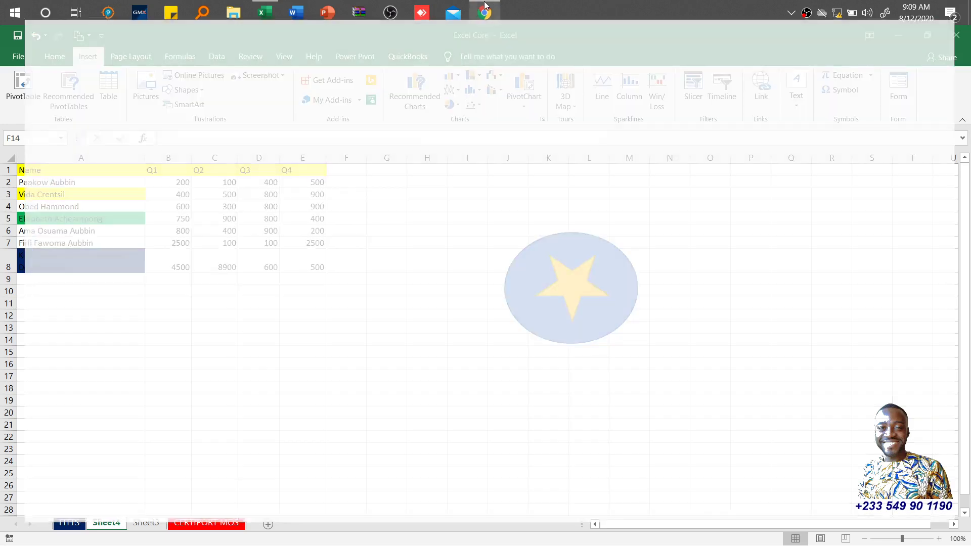
pyautogui.scroll(-1, 969, 241)
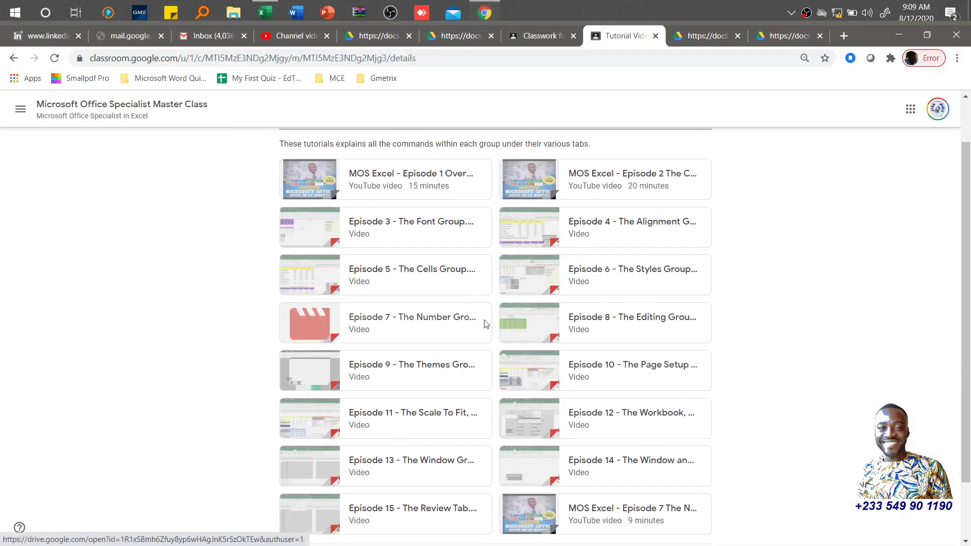
pyautogui.moveTo(969, 225); pyautogui.dragTo(969, 289)
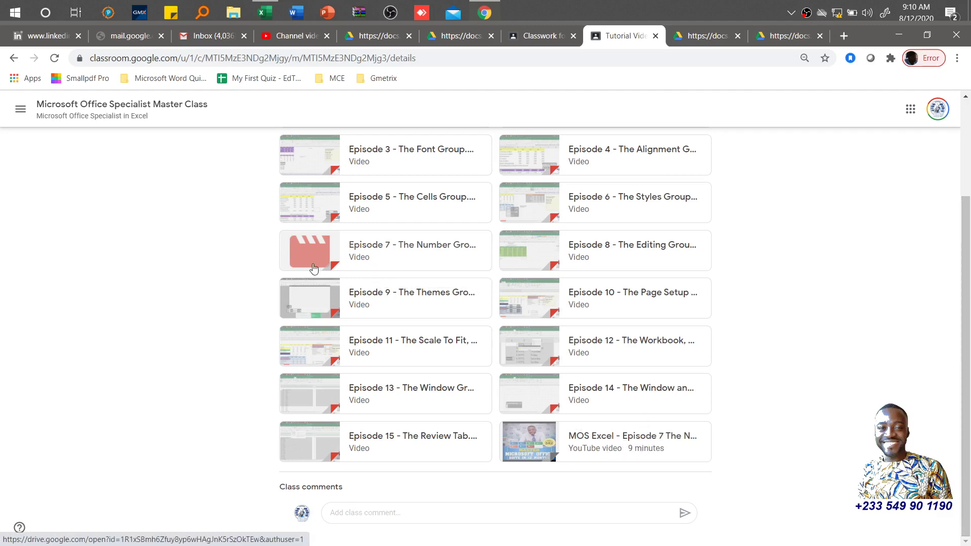
pyautogui.scroll(3, 497, 163)
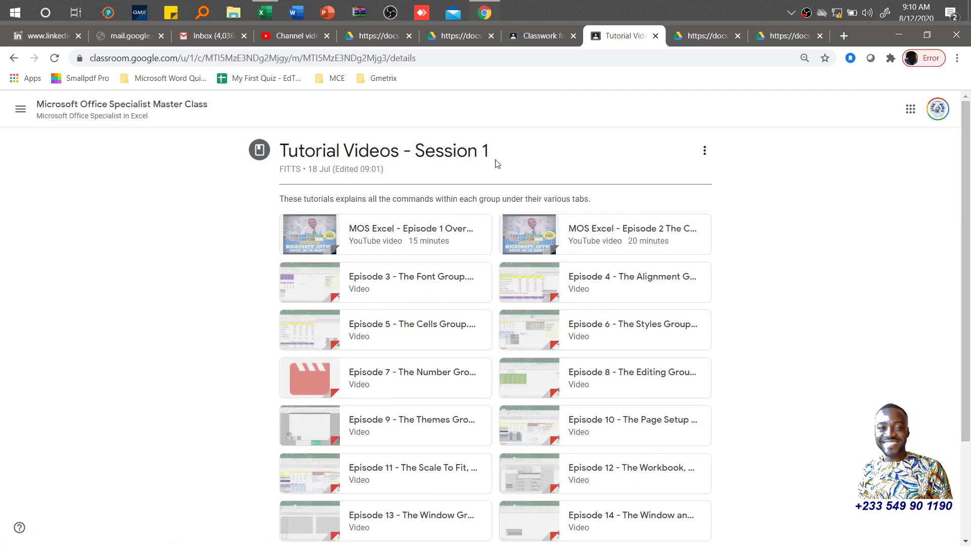
pyautogui.moveTo(964, 151); pyautogui.dragTo(966, 246)
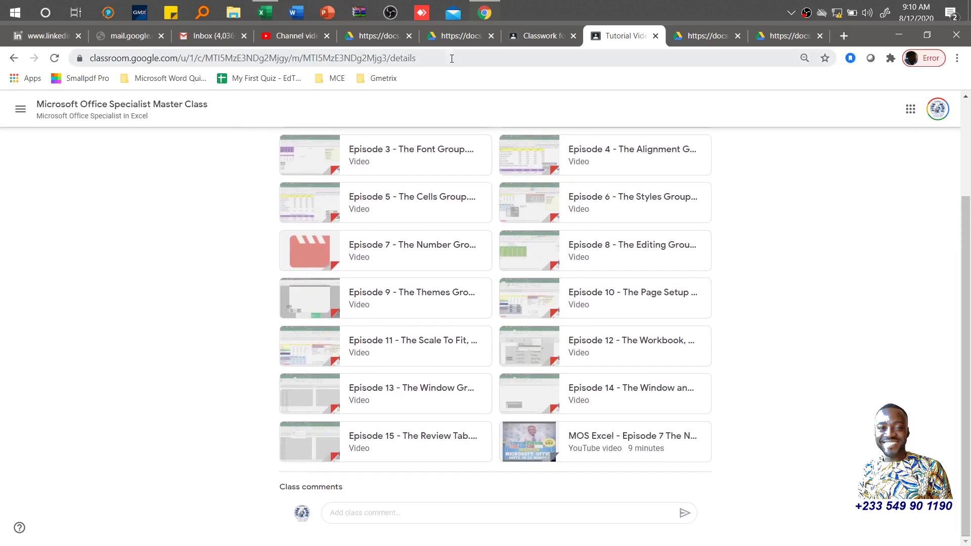
pyautogui.click(274, 14)
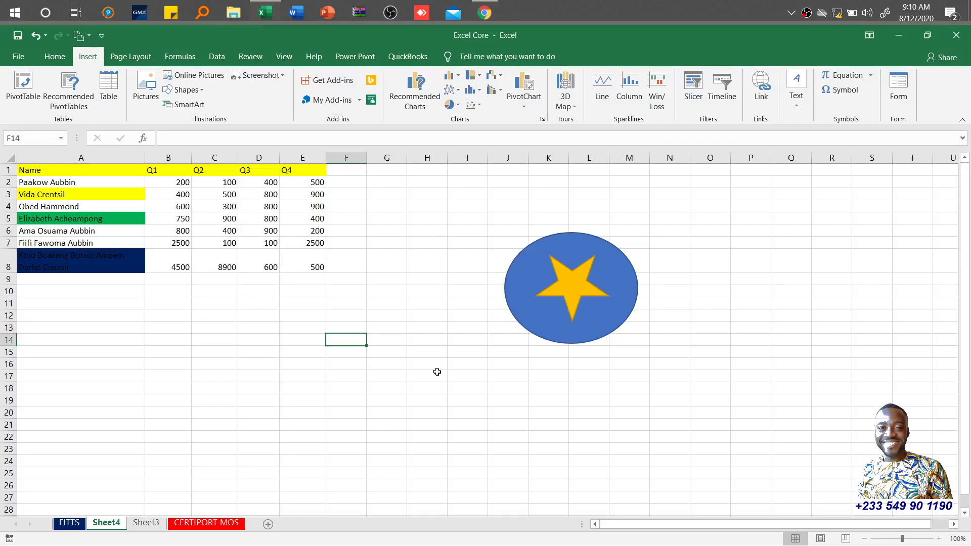
# - On the FITTS sheet, extend the note's heading to "Insert Tab/Contextual Tabs" and make the note taller to fit its full list
pyautogui.click(72, 523)
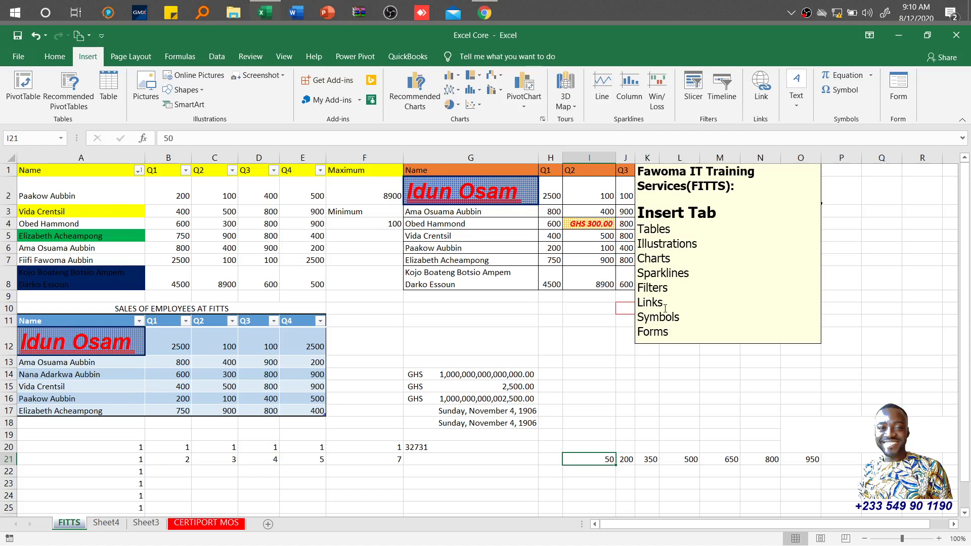
pyautogui.click(727, 210)
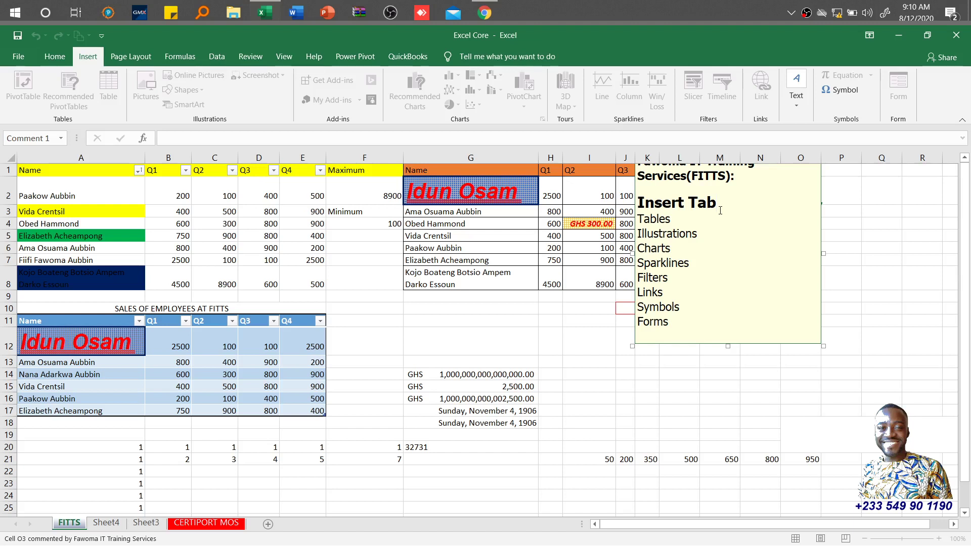
pyautogui.write('?')
pyautogui.press('BackSpace')
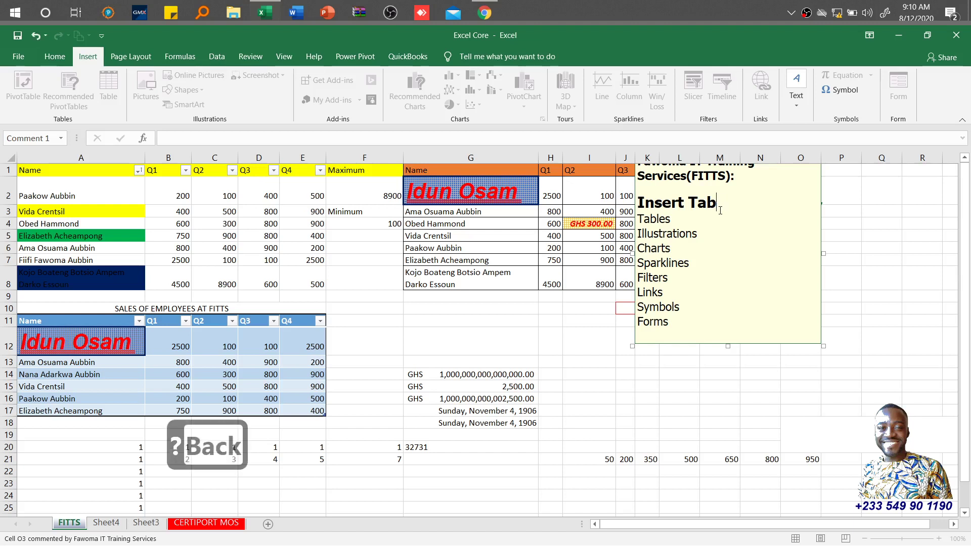
pyautogui.write('/Co')
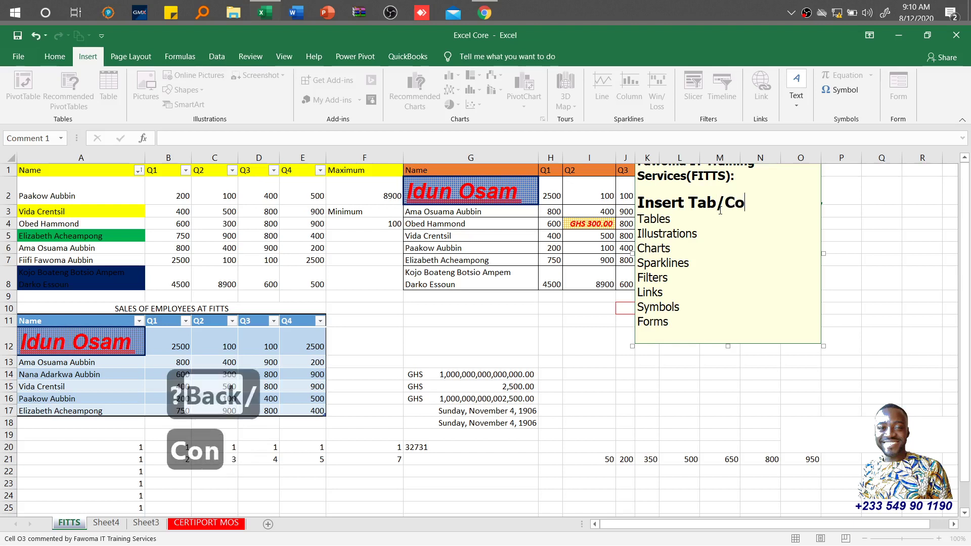
pyautogui.write('ntextual Tabs')
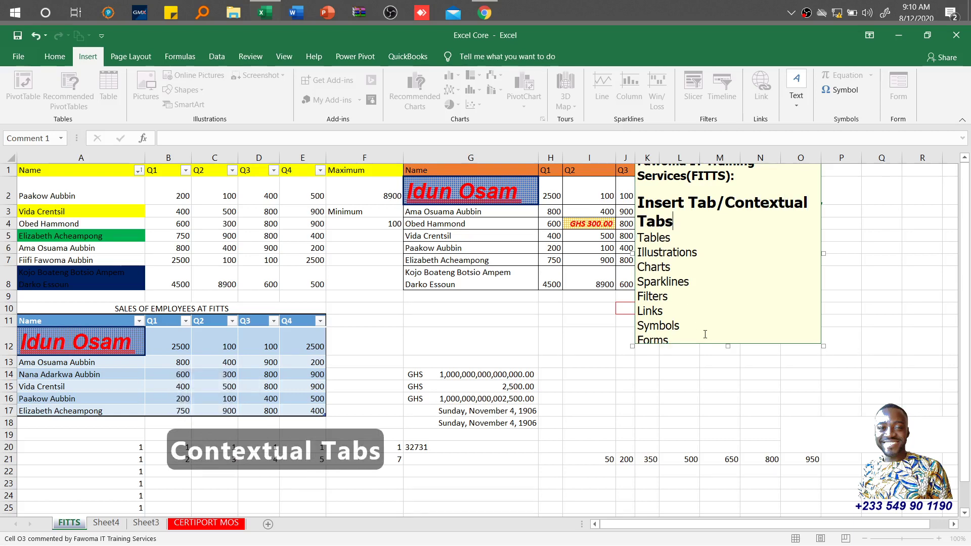
pyautogui.moveTo(728, 346); pyautogui.dragTo(728, 375)
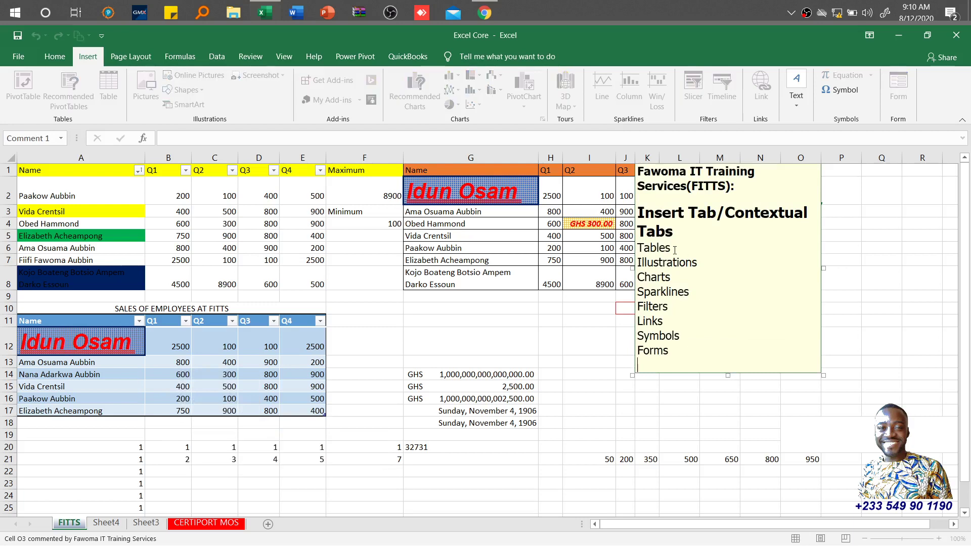
pyautogui.click(374, 343)
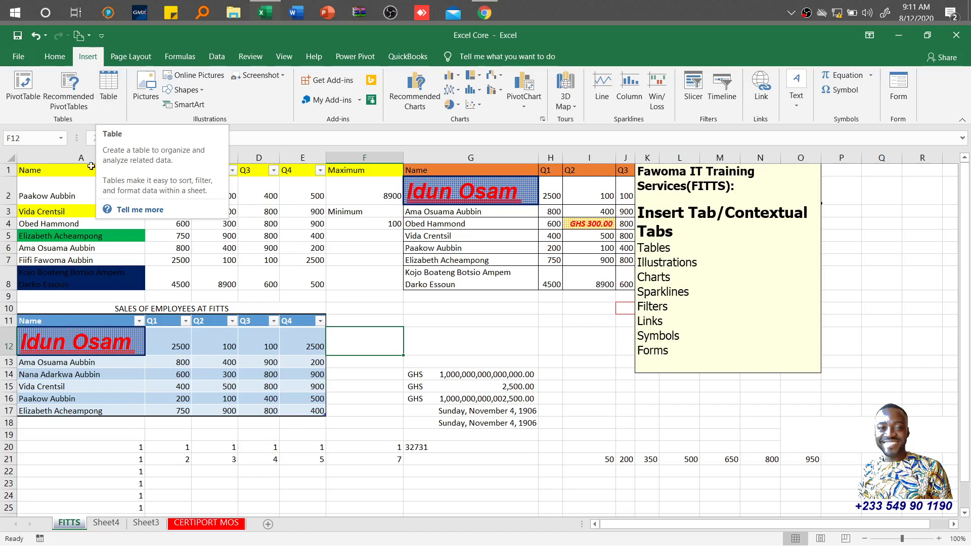
# - Copy the SALES OF EMPLOYEES AT FITTS table, headers included, from range A11:E17
pyautogui.click(65, 175)
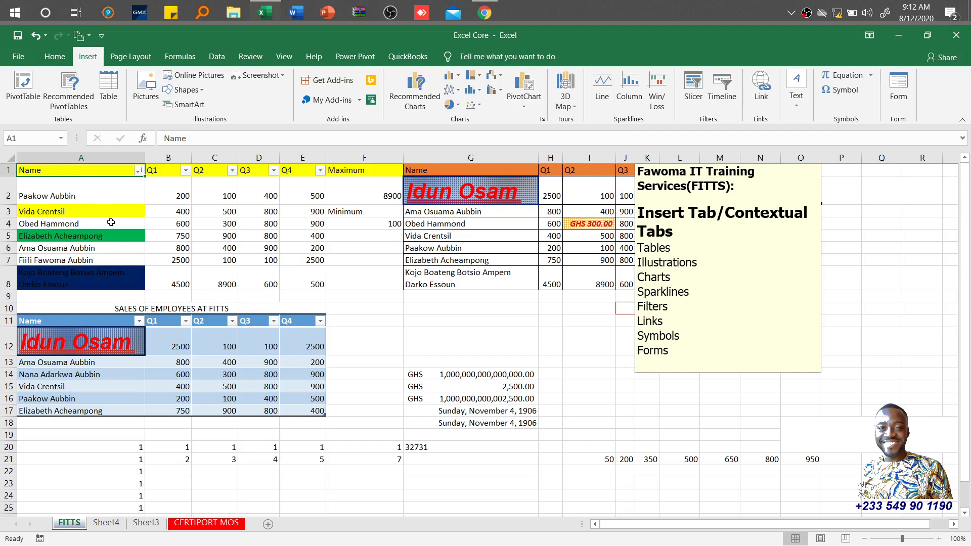
pyautogui.click(101, 320)
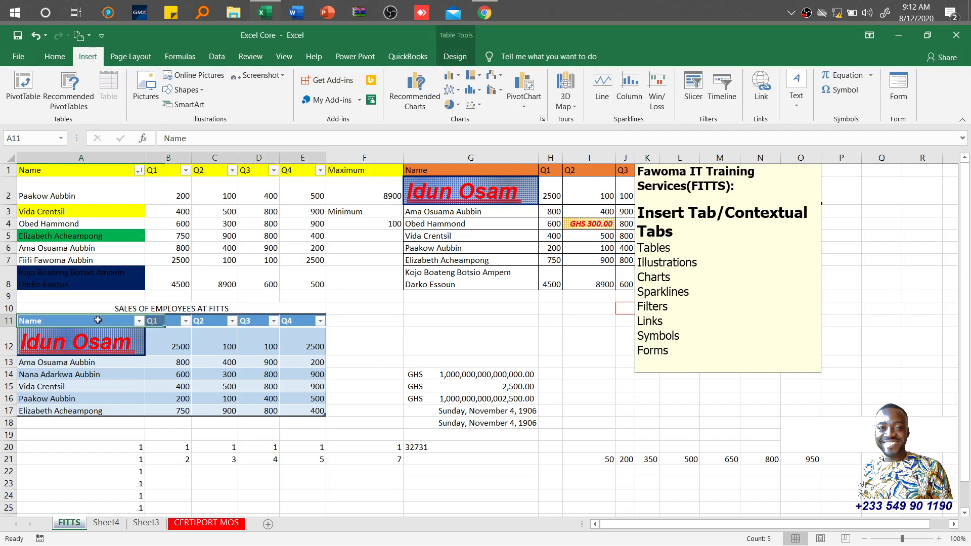
pyautogui.hotkey('ctrl', 'shift', 'Right')
pyautogui.hotkey('ctrl', 'shift', 'Down')
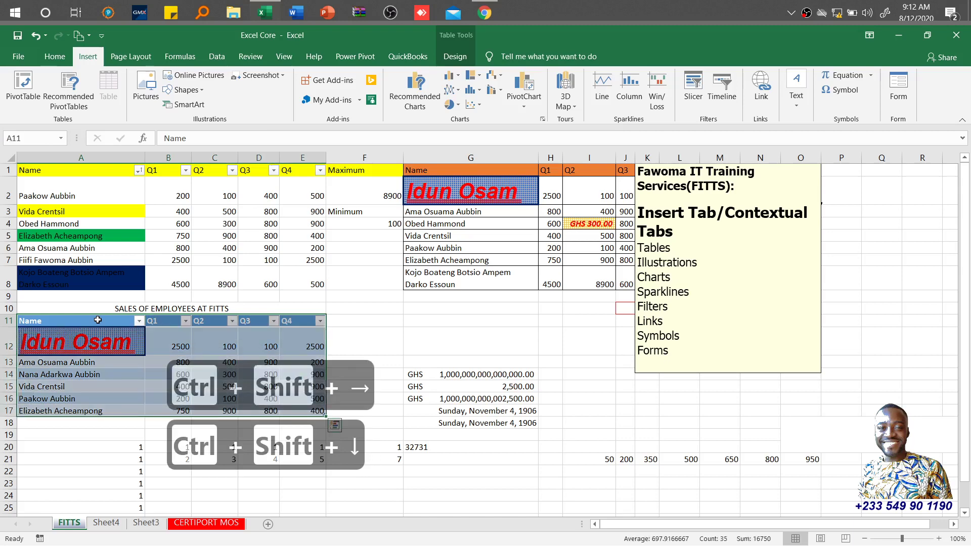
pyautogui.hotkey('ctrl', 'c')
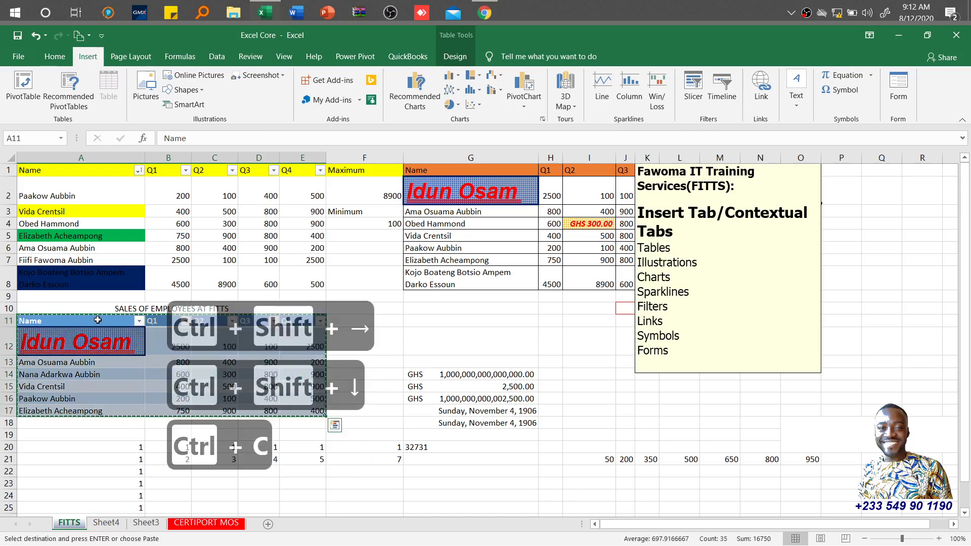
# - Add a new worksheet after Sheet3 and rename it "Insert Tab"
pyautogui.click(105, 523)
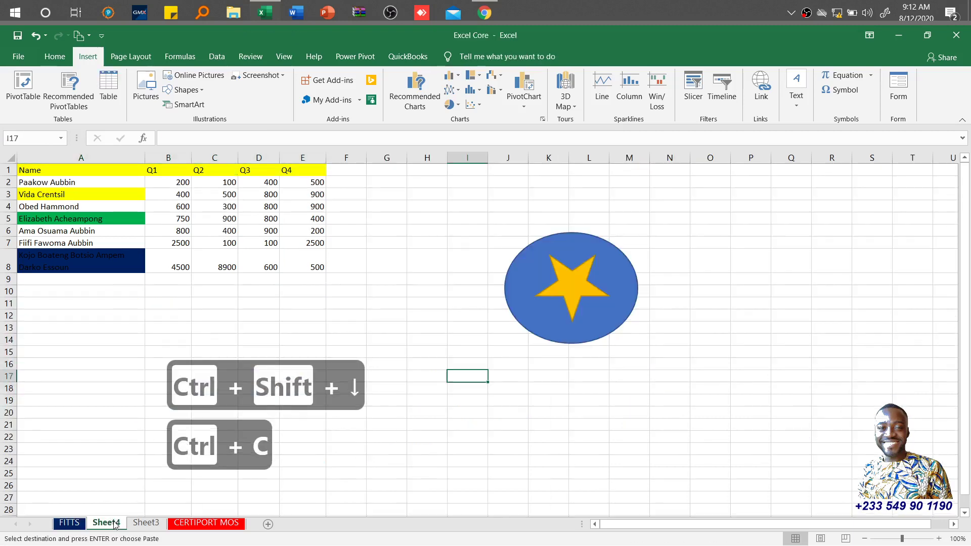
pyautogui.click(145, 524)
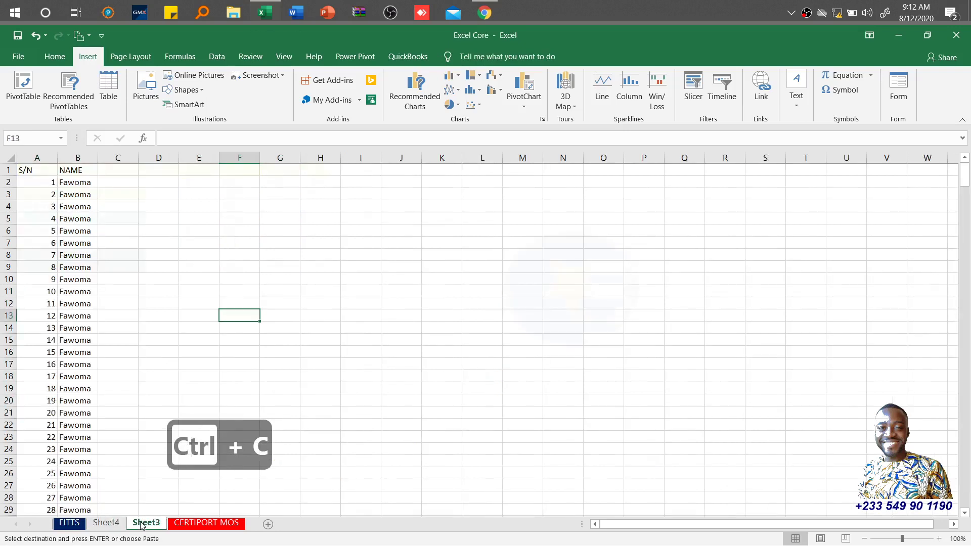
pyautogui.click(268, 524)
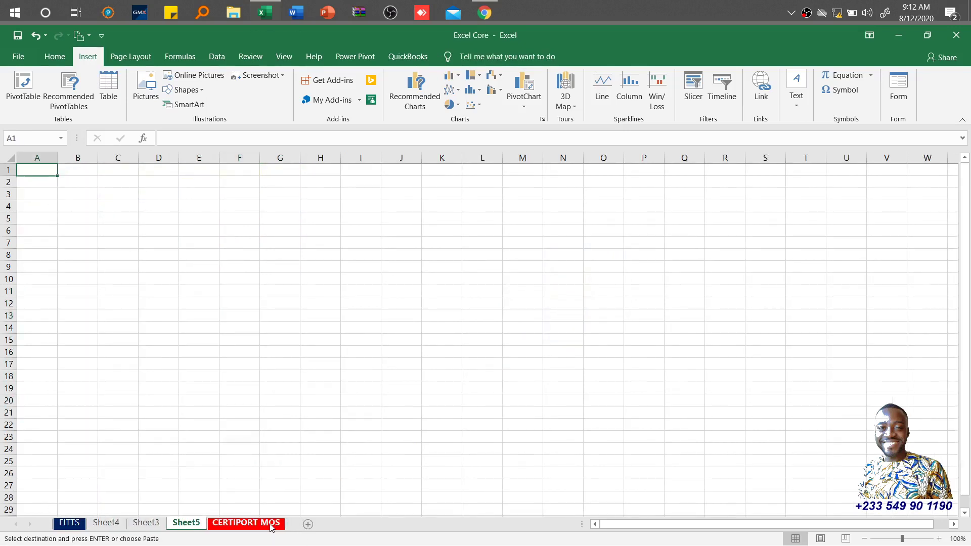
pyautogui.doubleClick(197, 524)
pyautogui.press('capslock')
pyautogui.write('I')
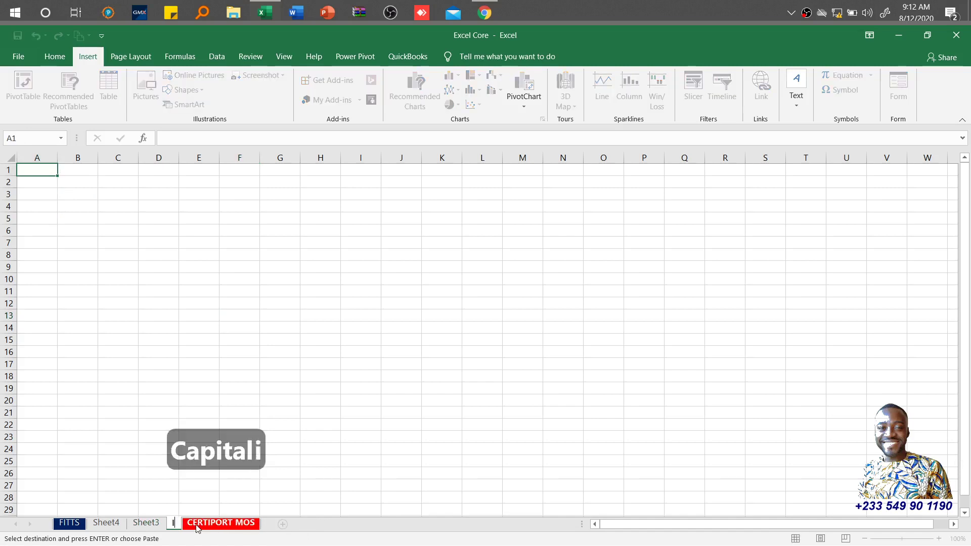
pyautogui.press('capslock')
pyautogui.write('nsert Tab')
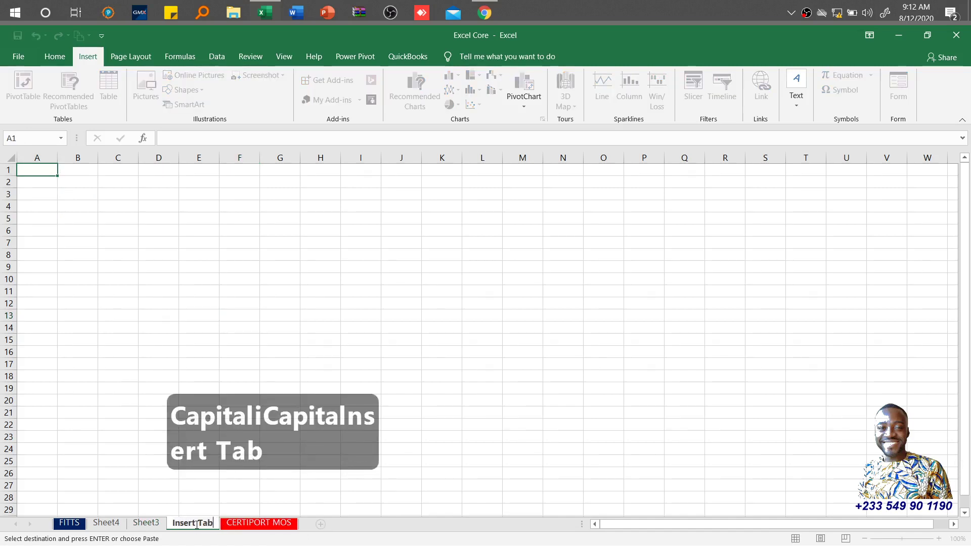
pyautogui.press('Return')
# - Paste the copied sales table as values only at A1 of the Insert Tab sheet and autofit column A to the names
pyautogui.click(86, 303)
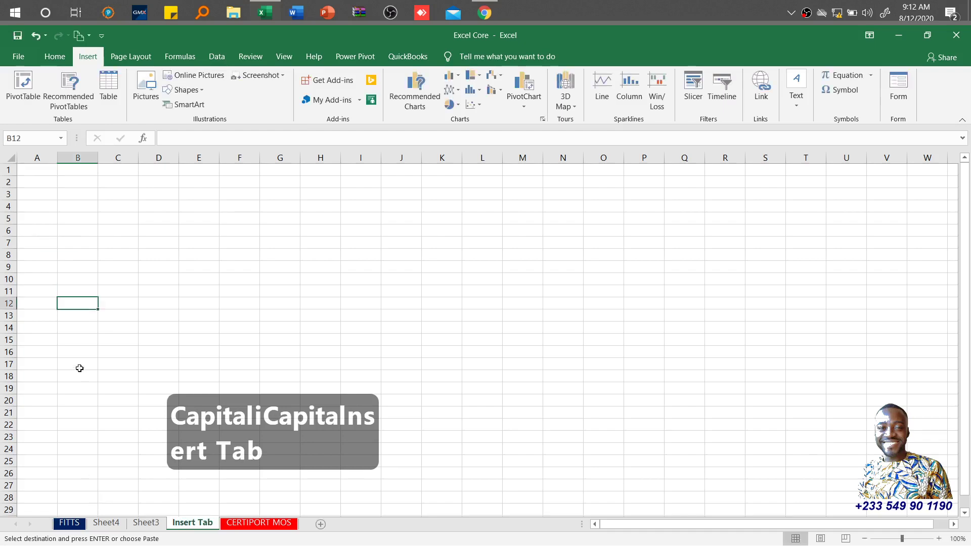
pyautogui.click(70, 523)
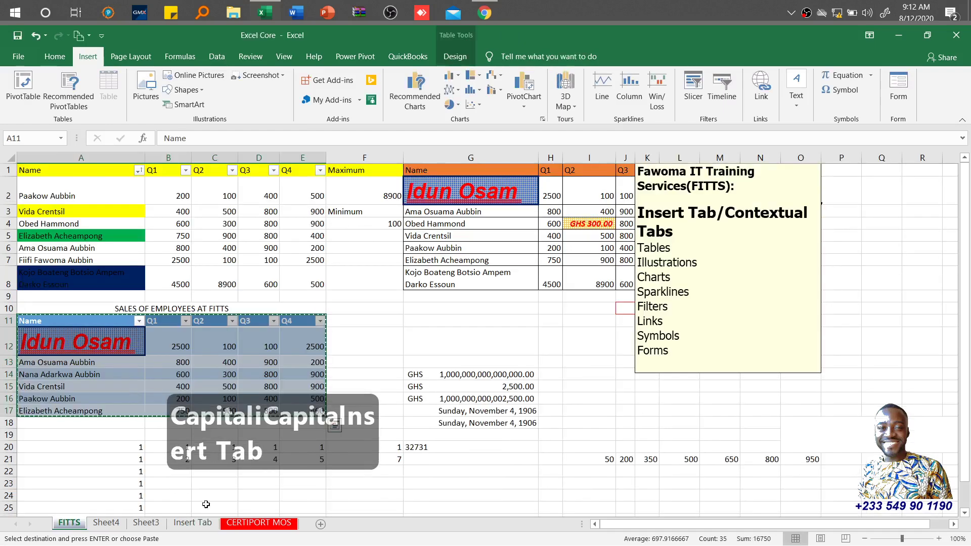
pyautogui.click(192, 523)
pyautogui.click(35, 169)
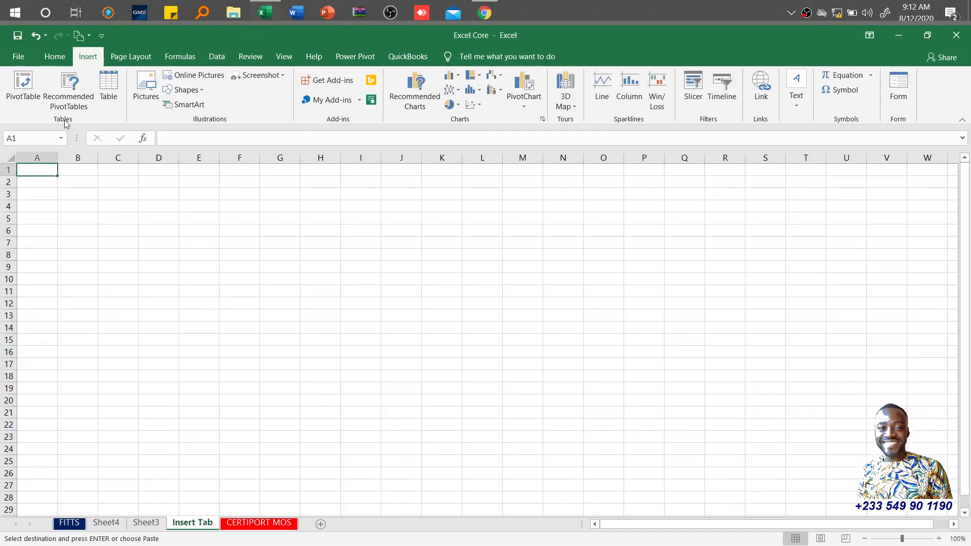
pyautogui.click(55, 56)
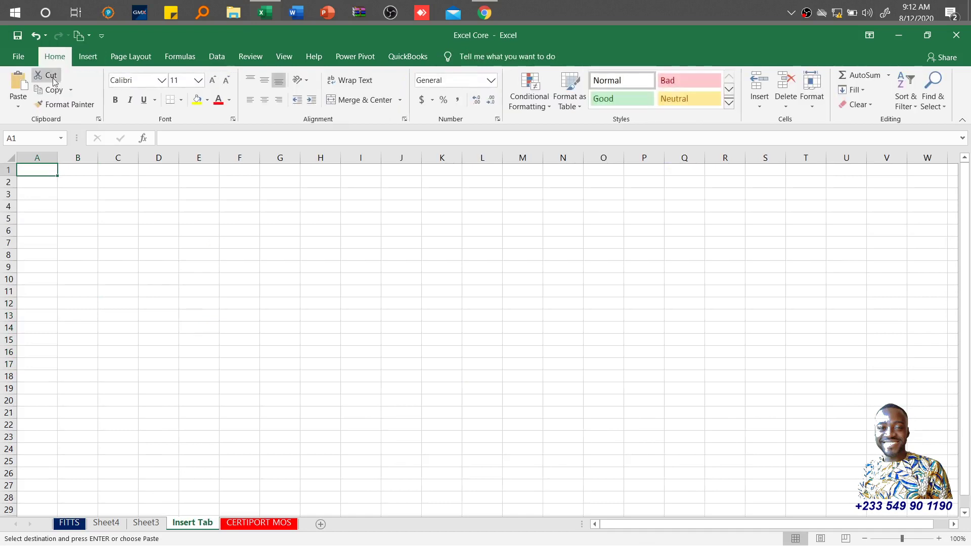
pyautogui.click(20, 106)
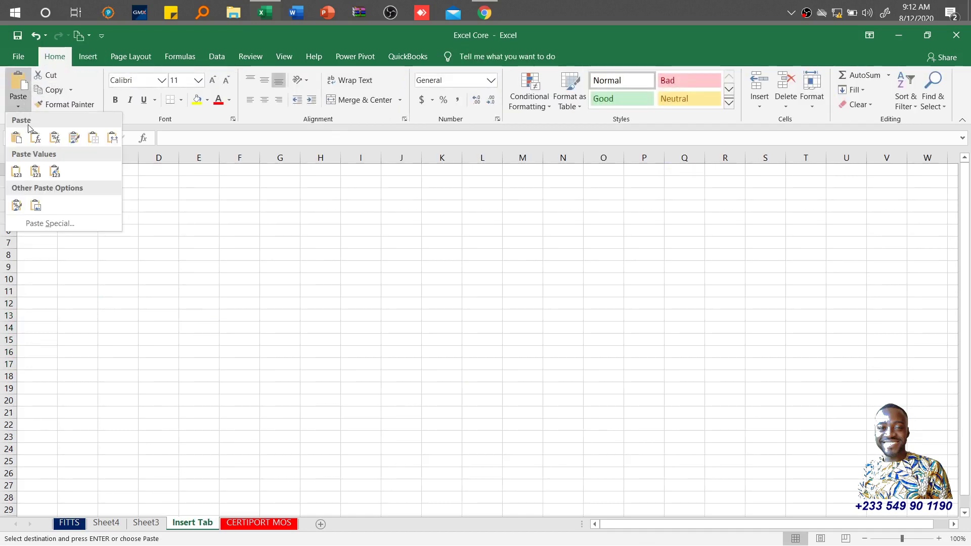
pyautogui.click(17, 171)
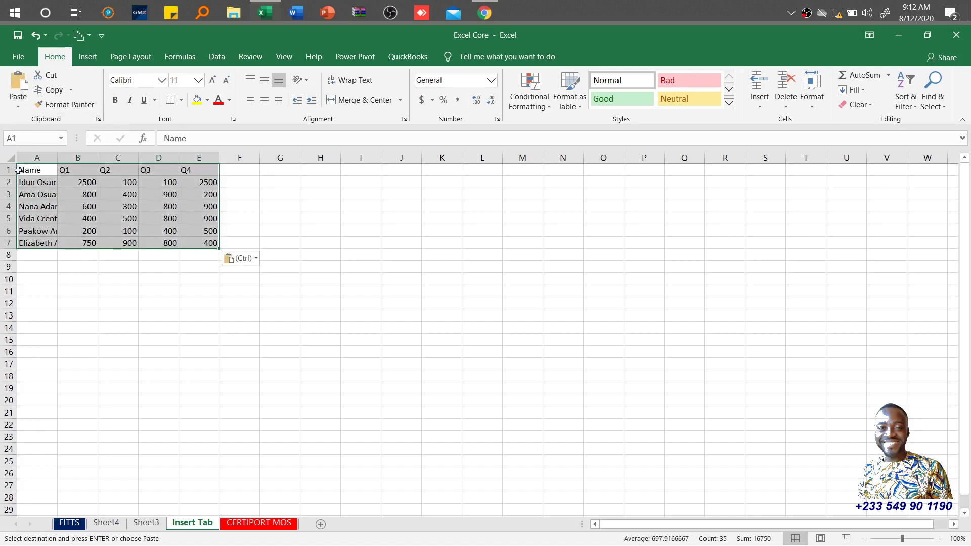
pyautogui.doubleClick(57, 158)
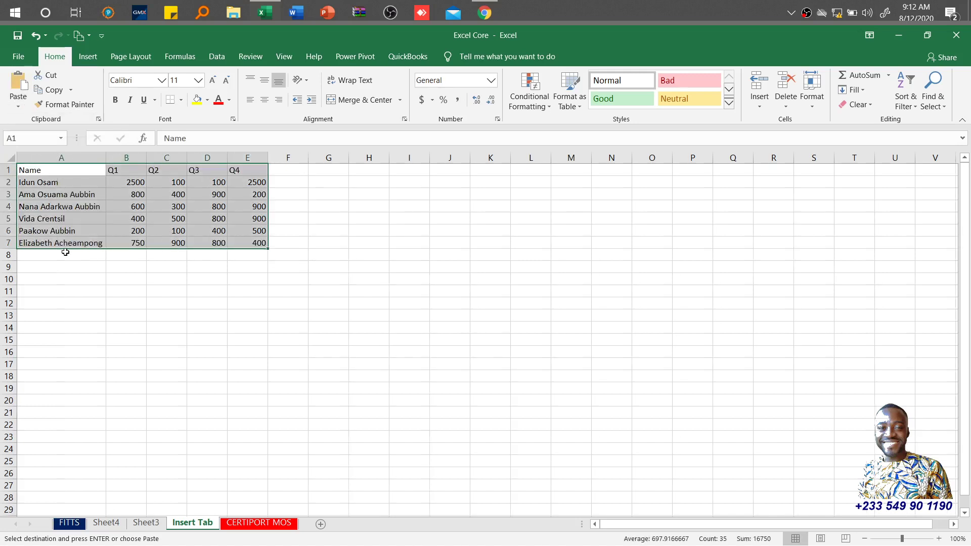
pyautogui.click(67, 287)
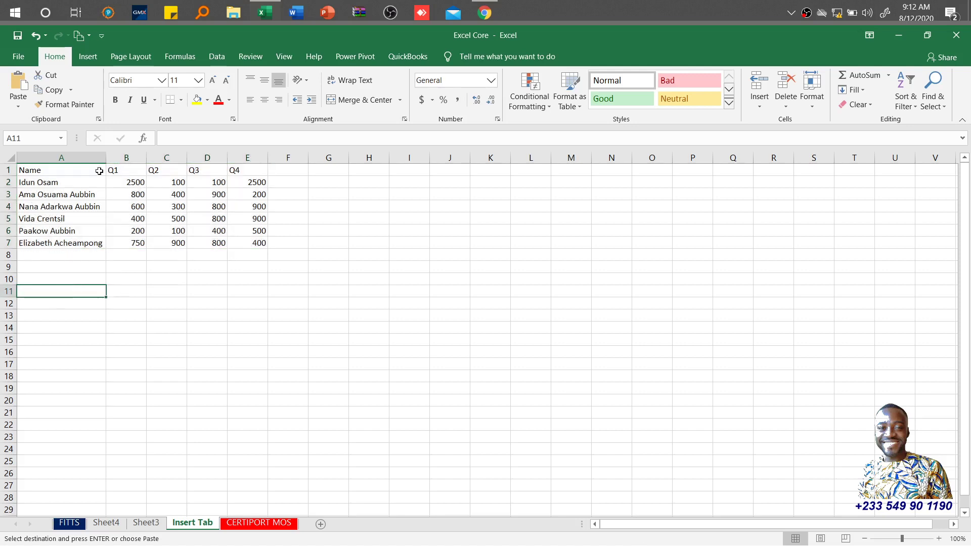
# - Convert the range A1:E7 on the Insert Tab sheet into a table with headers
pyautogui.click(70, 168)
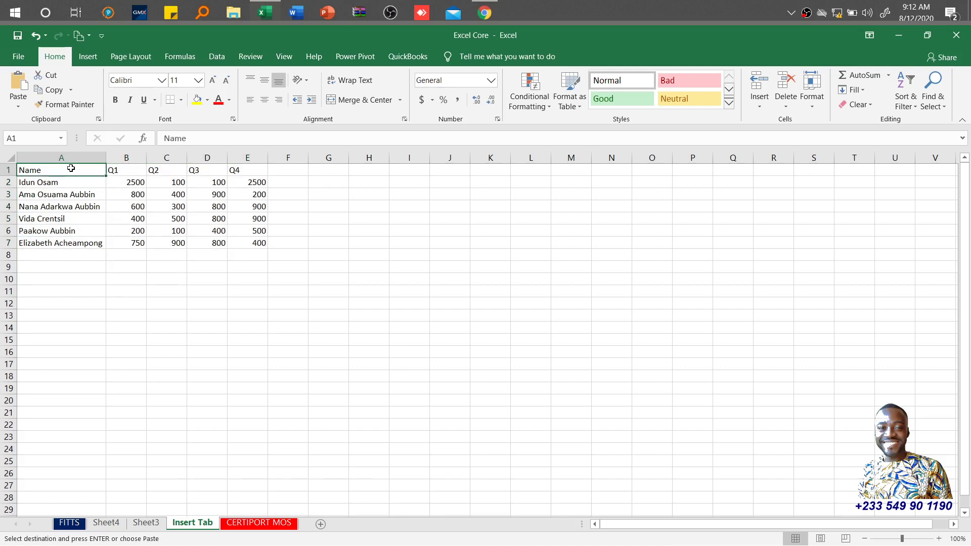
pyautogui.hotkey('ctrl', 'shift', 'Right')
pyautogui.hotkey('ctrl', 'shift', 'Down')
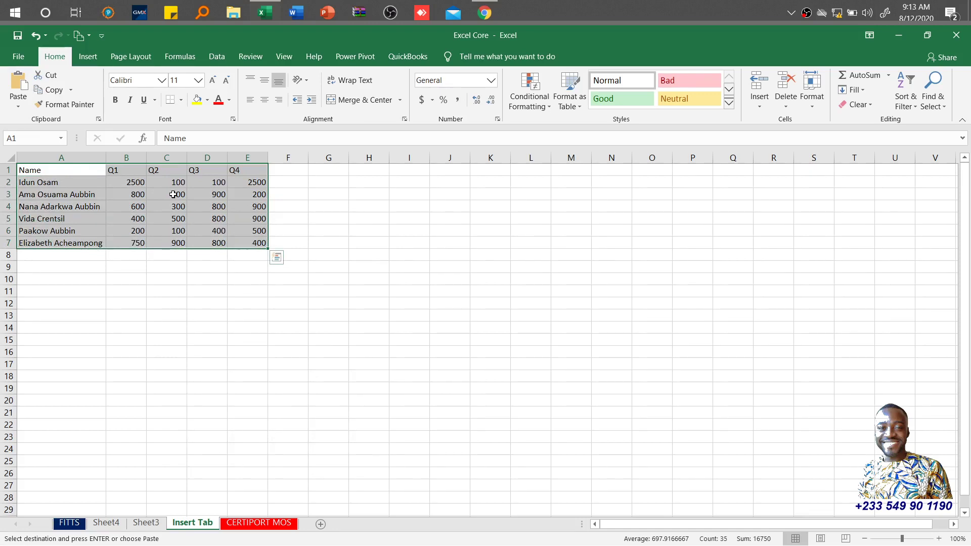
pyautogui.click(91, 60)
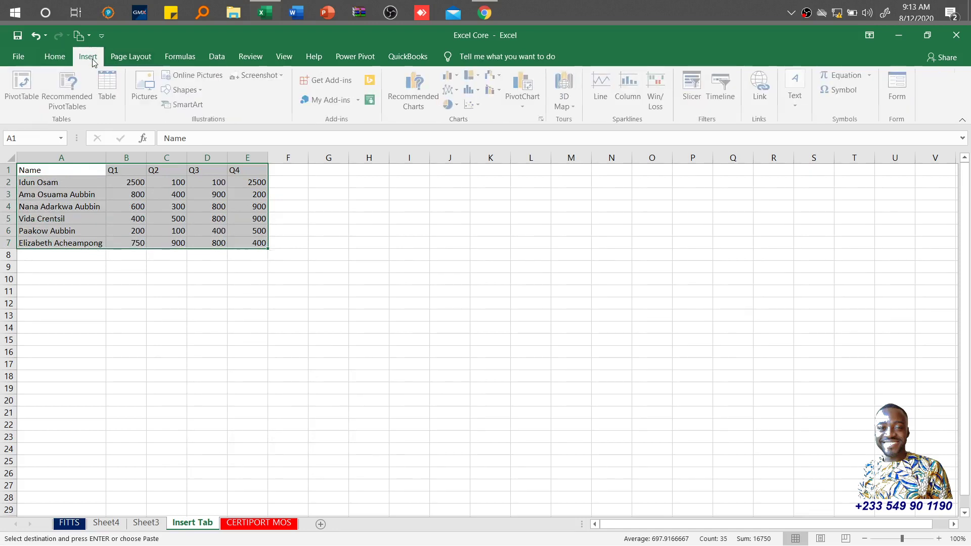
pyautogui.click(107, 86)
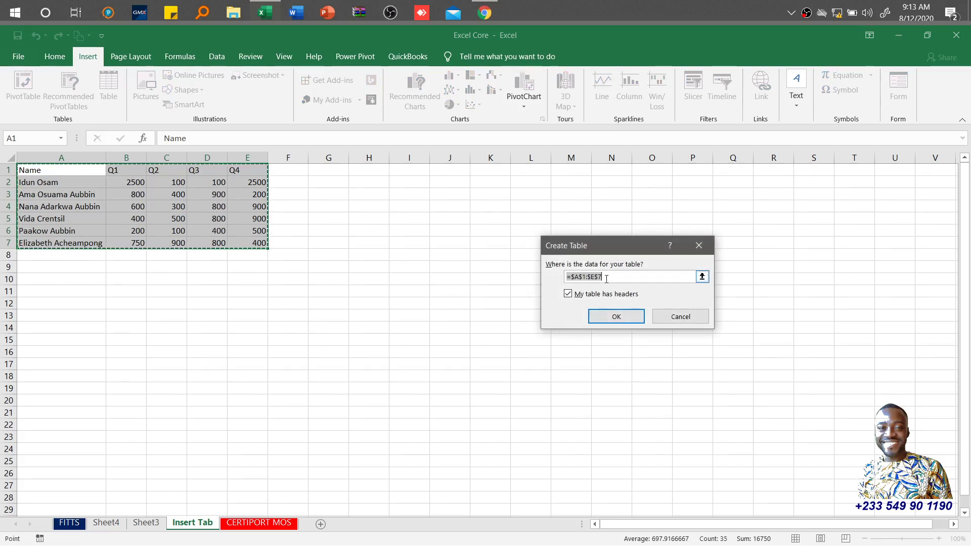
pyautogui.click(621, 315)
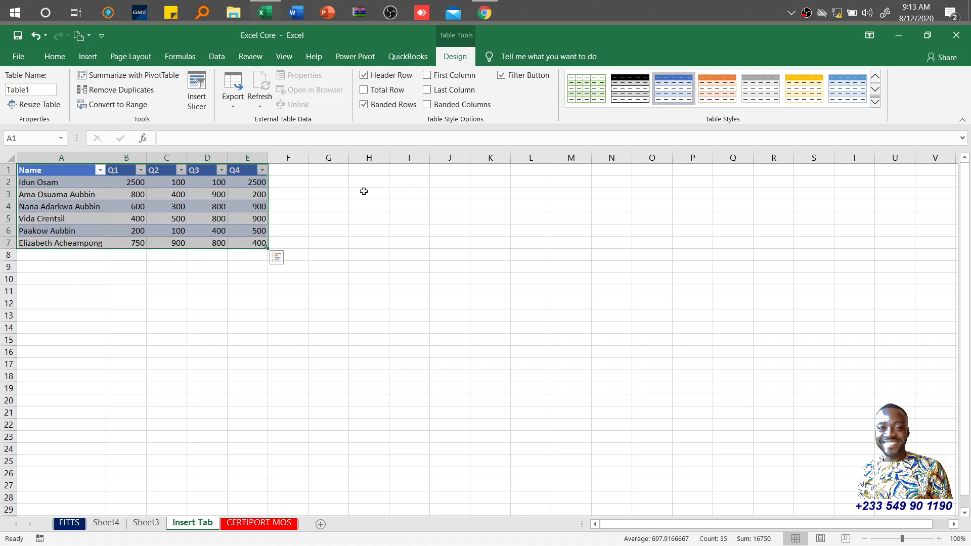
# - Go to the named table Table1 from its own sheet and again from the FITTS sheet
pyautogui.click(335, 205)
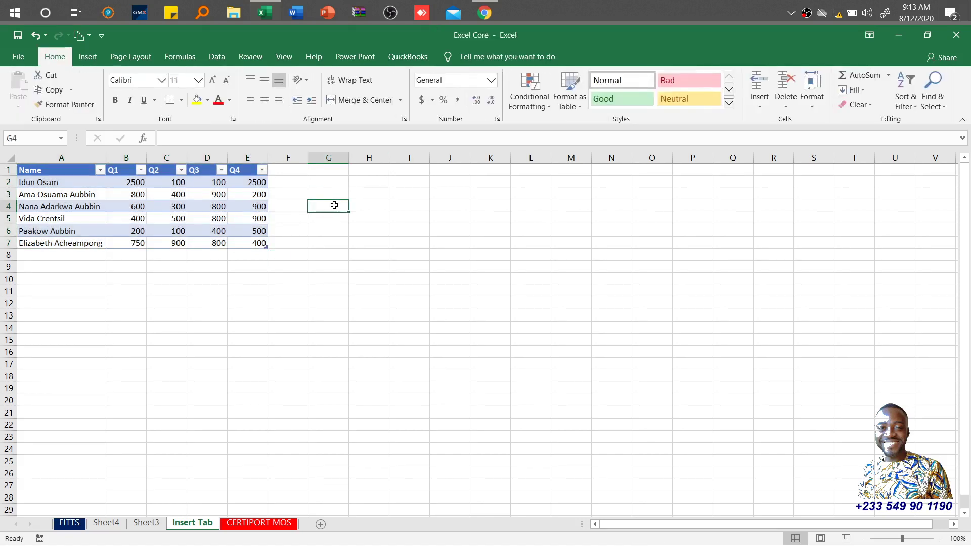
pyautogui.click(222, 210)
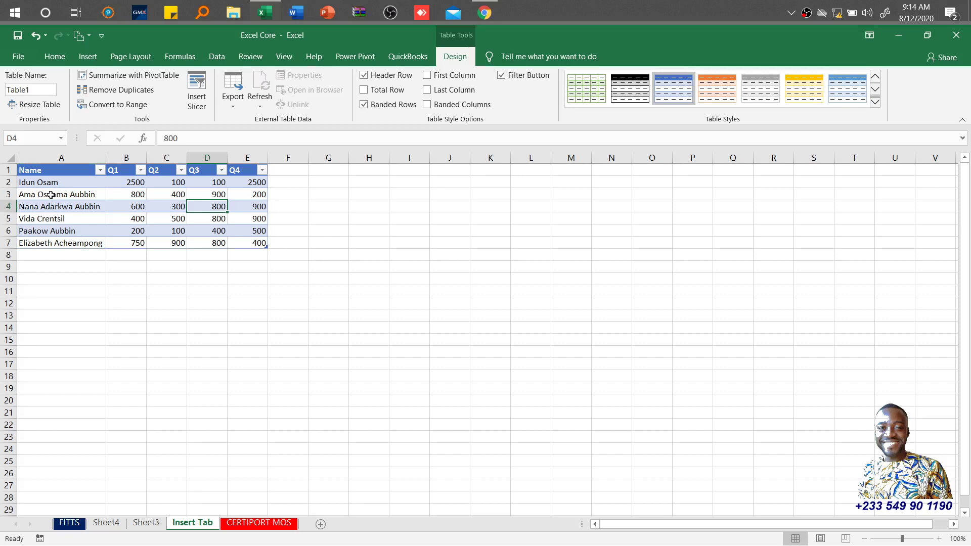
pyautogui.click(62, 141)
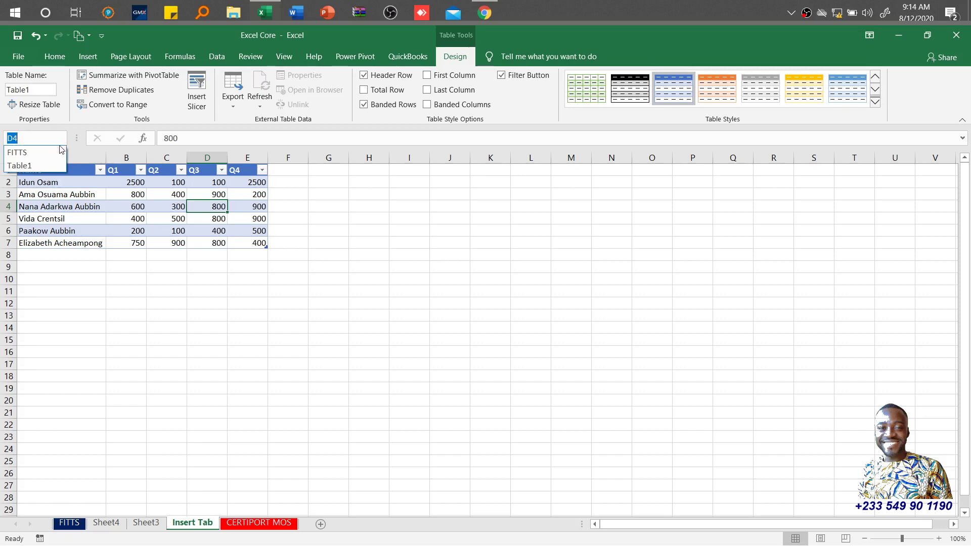
pyautogui.click(36, 166)
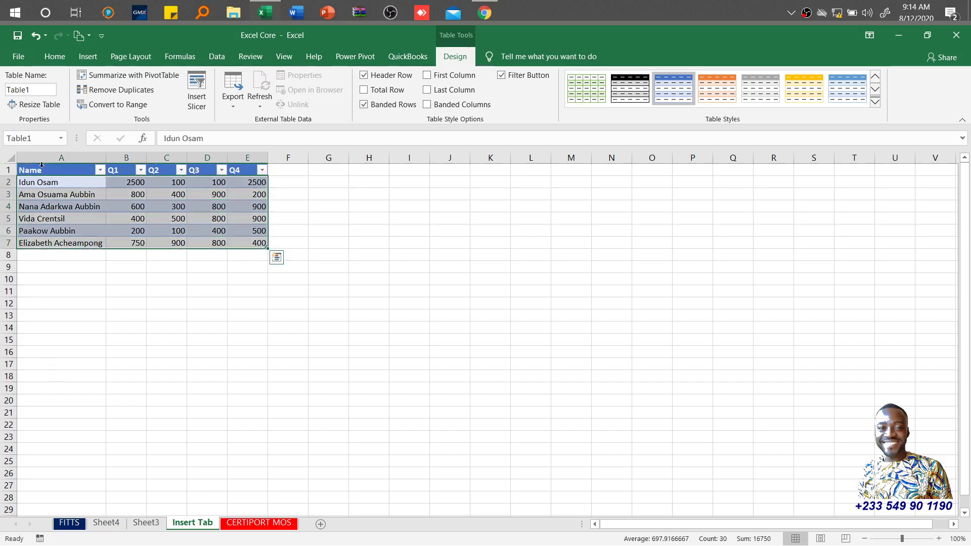
pyautogui.click(65, 524)
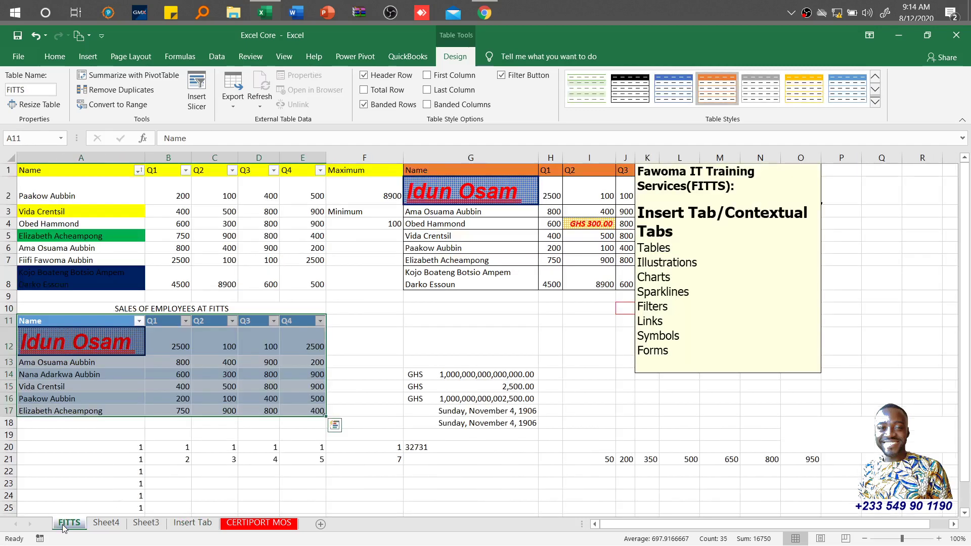
pyautogui.click(60, 138)
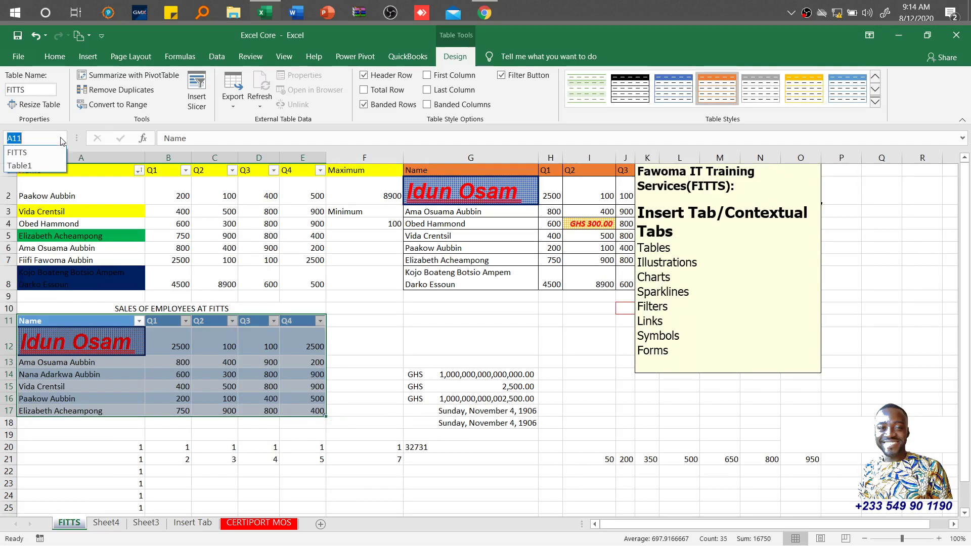
pyautogui.click(45, 164)
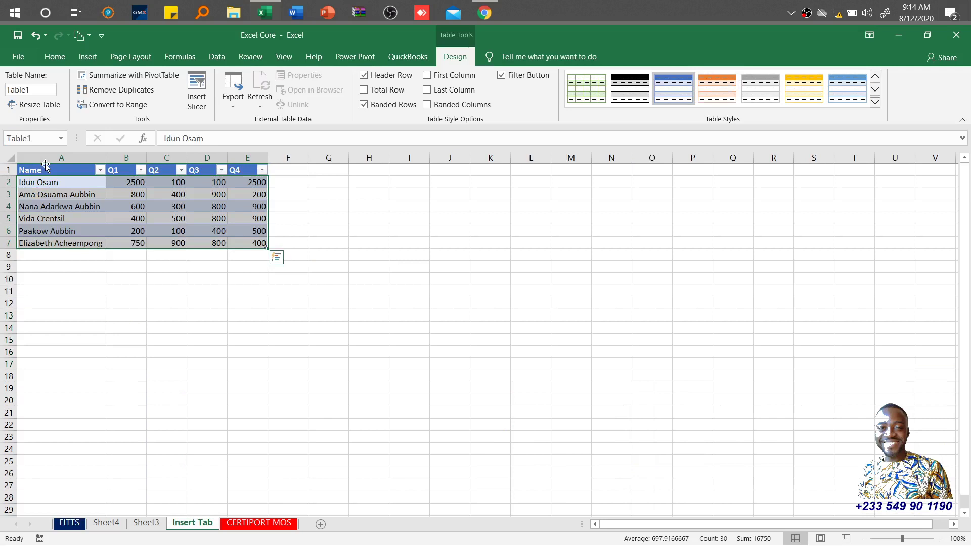
# - Rename the table on the Insert Tab sheet from its default name to Sales
pyautogui.click(36, 93)
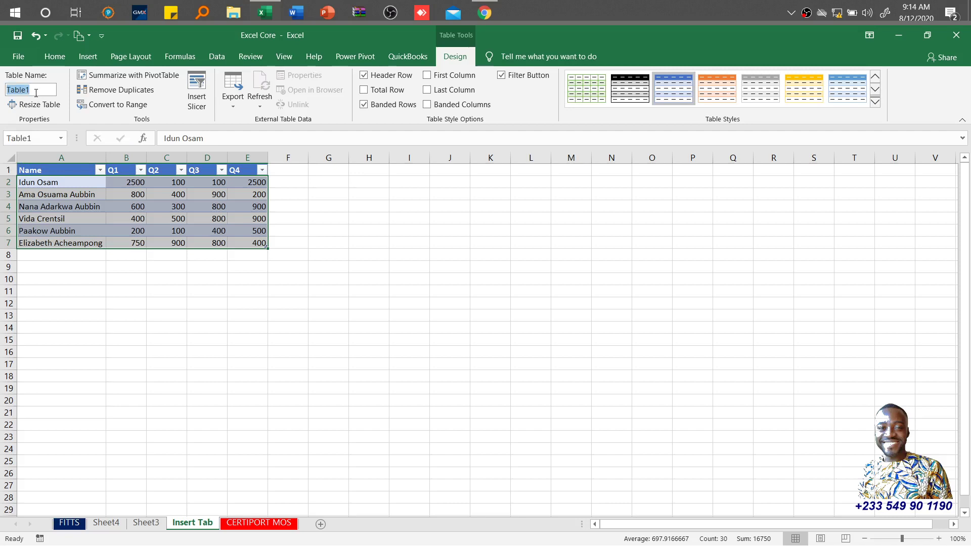
pyautogui.write('Sales')
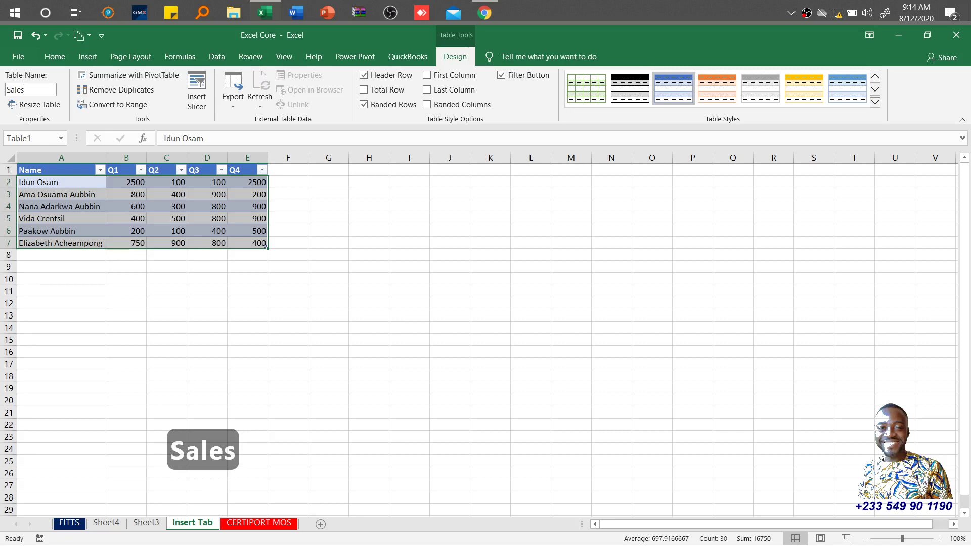
pyautogui.press('Return')
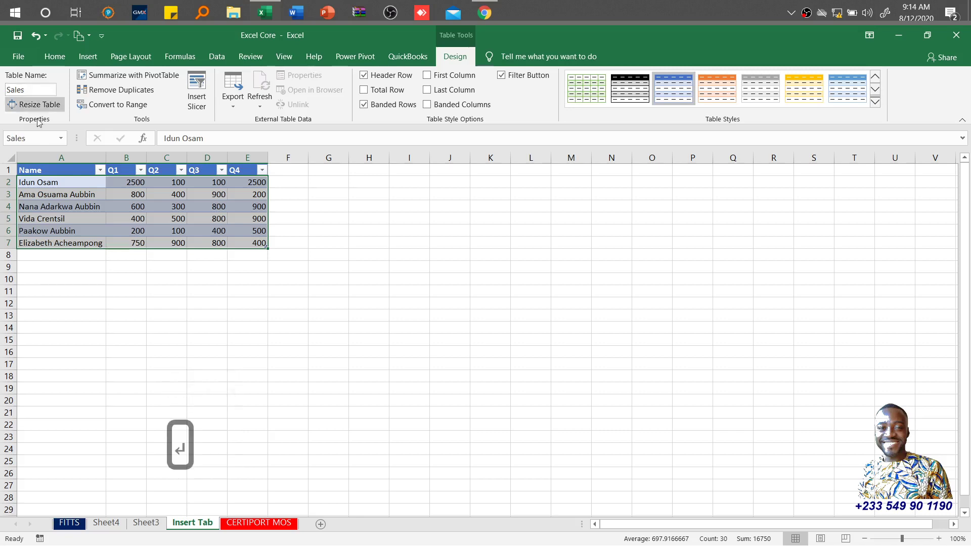
# - Switch to Sheet4, go to the table by its name Sales, and display its table design options
pyautogui.click(79, 342)
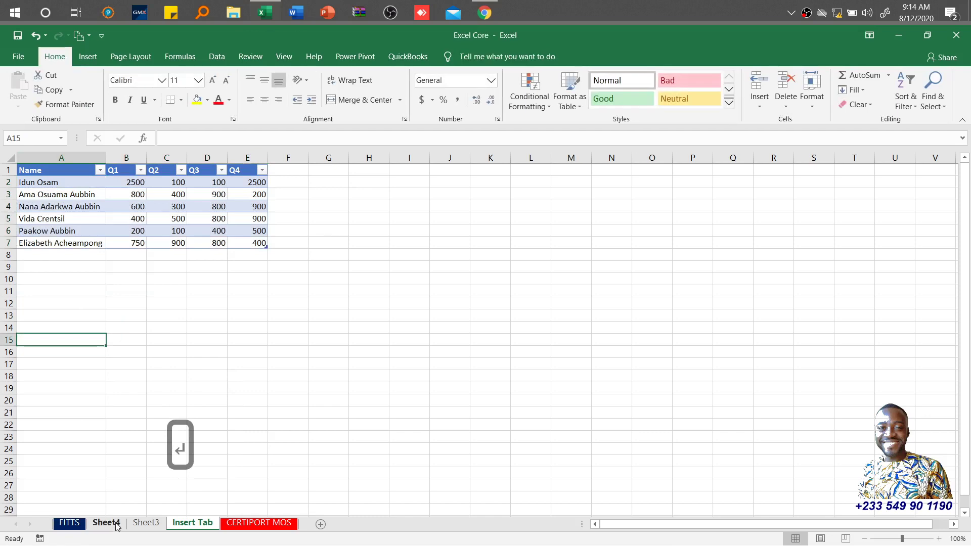
pyautogui.hotkey('ctrl', 'pageup')
pyautogui.hotkey('ctrl', 'pageup')
pyautogui.click(61, 143)
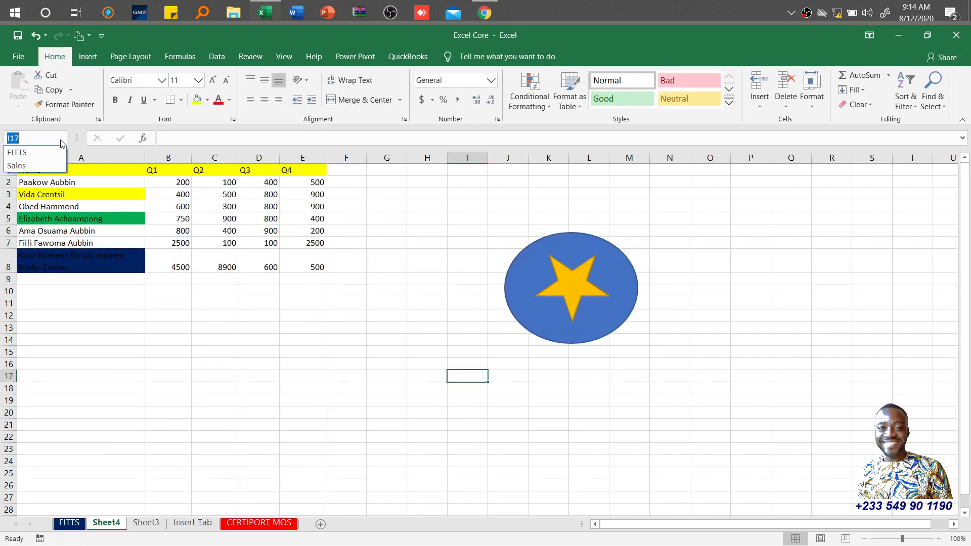
pyautogui.click(48, 165)
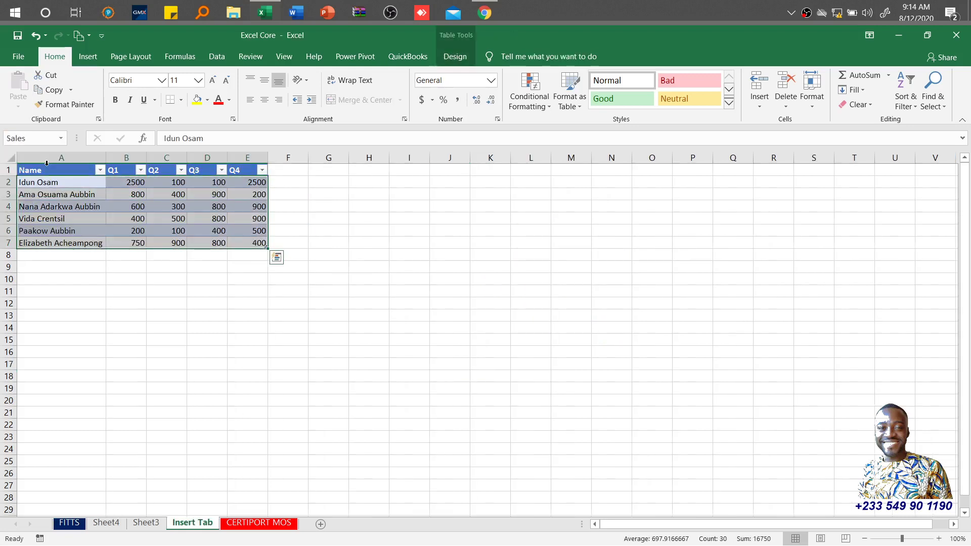
pyautogui.click(446, 56)
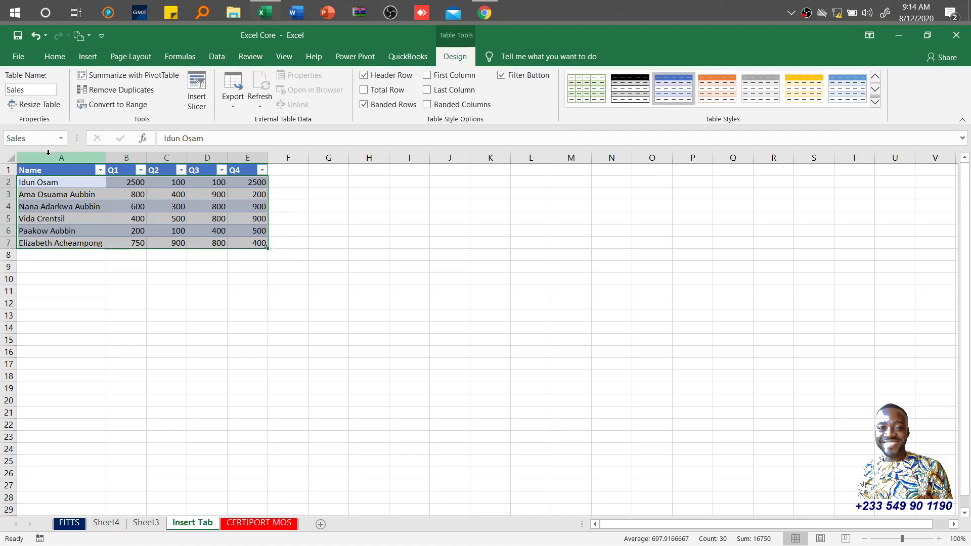
# - Append an empty row 8 to the Sales table by moving on past its last cell, E7
pyautogui.click(68, 242)
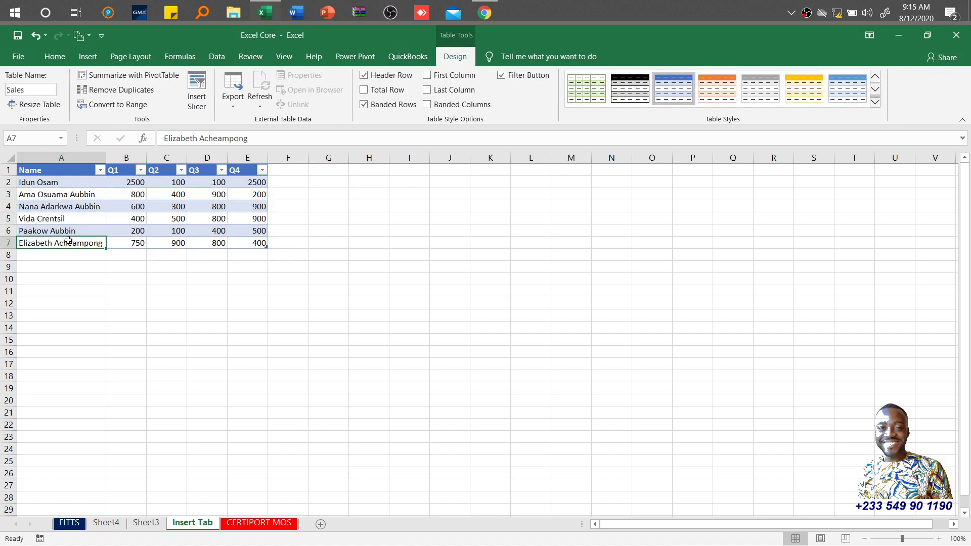
pyautogui.press('Tab')
pyautogui.press('Tab')
pyautogui.press('Tab')
pyautogui.press('Tab')
pyautogui.press('Tab')
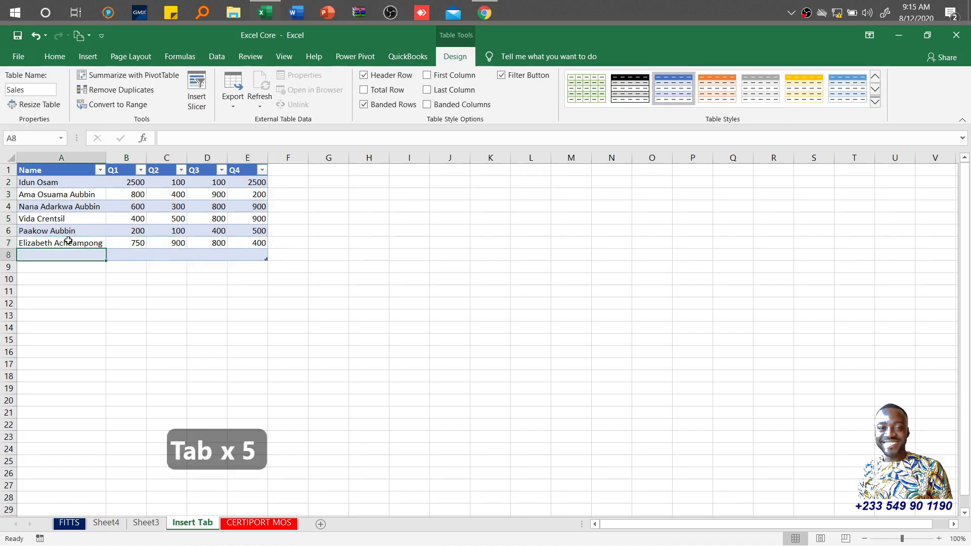
# - Copy the record in A5:E5 of the Sales table into the empty row 8
pyautogui.press('Up')
pyautogui.press('Up')
pyautogui.press('Up')
pyautogui.hotkey('ctrl', 'shift', 'Right')
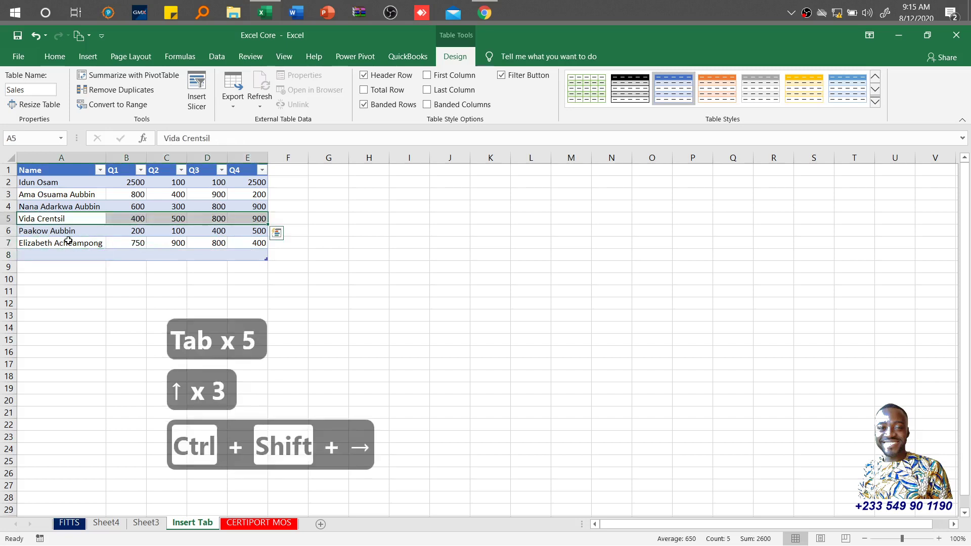
pyautogui.hotkey('ctrl', 'c')
pyautogui.press('Down')
pyautogui.press('Down')
pyautogui.press('Down')
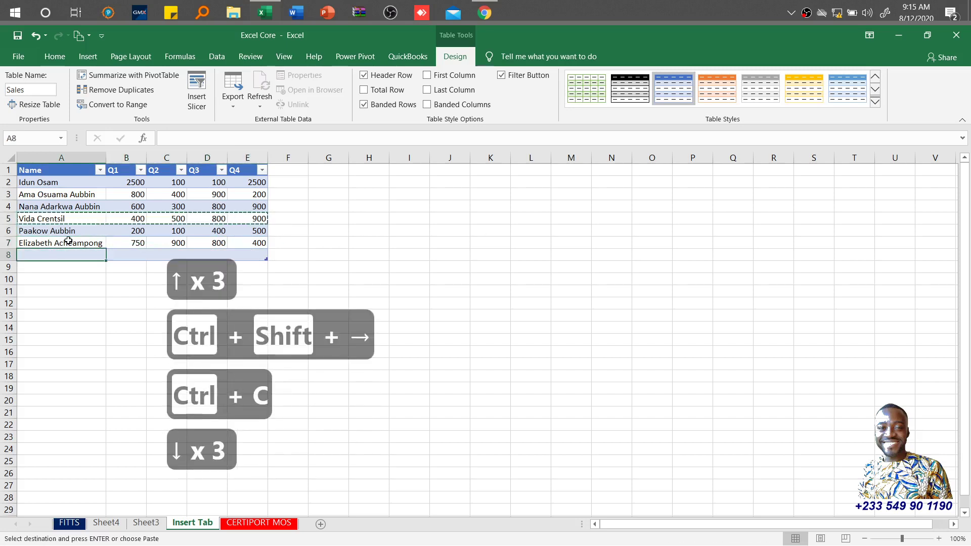
pyautogui.hotkey('ctrl', 'v')
# - Append an empty row 9 to the Sales table by moving on past its last cell, E8
pyautogui.press('Tab')
pyautogui.press('Tab')
pyautogui.press('Tab')
pyautogui.press('Tab')
pyautogui.press('Tab')
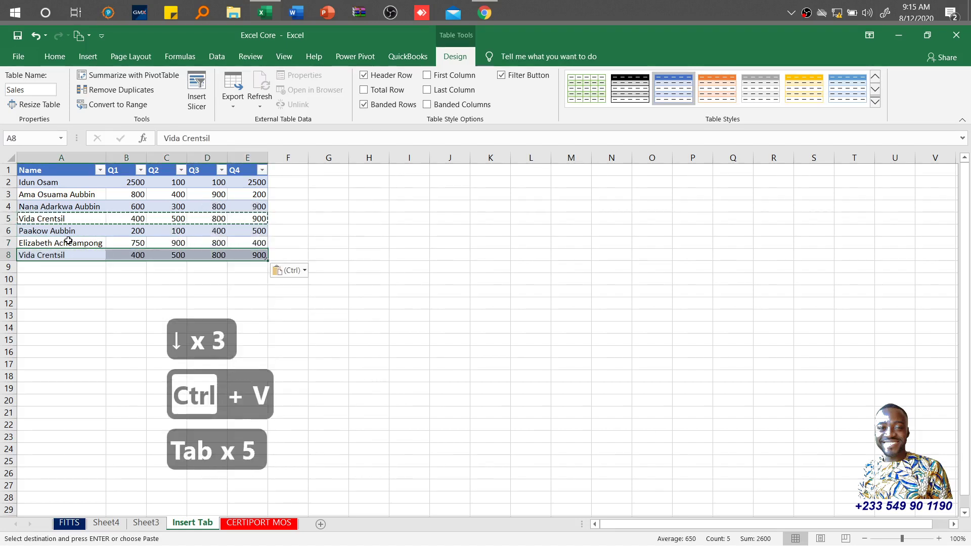
pyautogui.click(171, 253)
pyautogui.press('Tab')
pyautogui.press('Tab')
pyautogui.press('Tab')
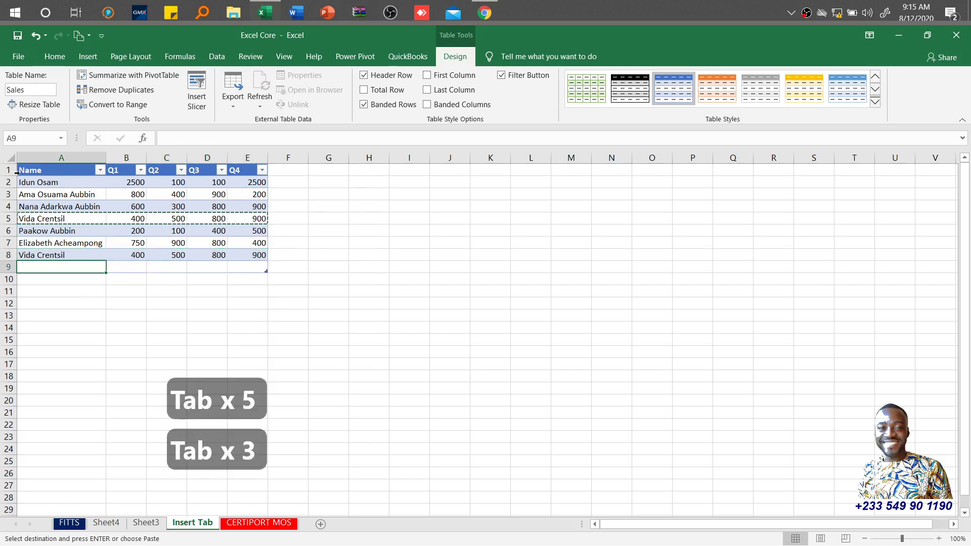
pyautogui.moveTo(60, 182); pyautogui.dragTo(237, 183)
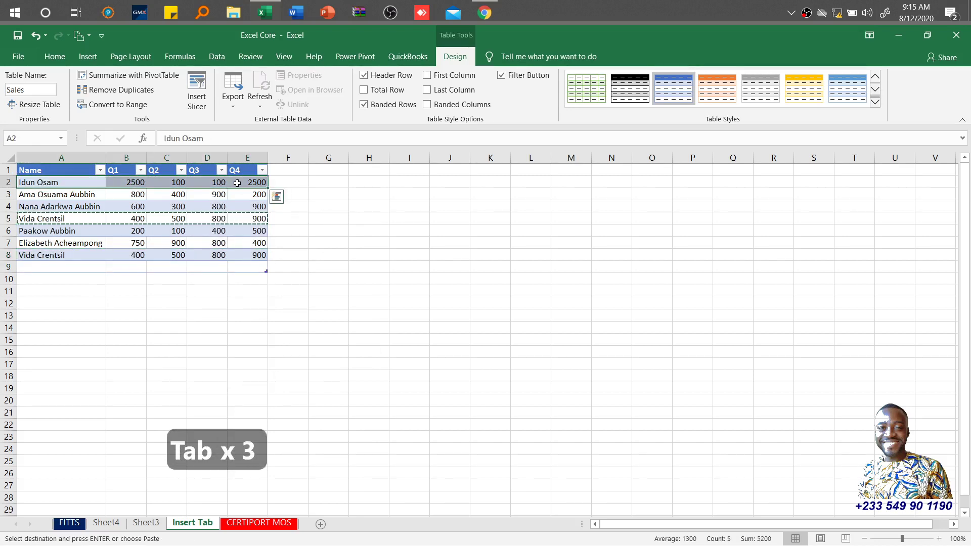
pyautogui.hotkey('ctrl', 'c')
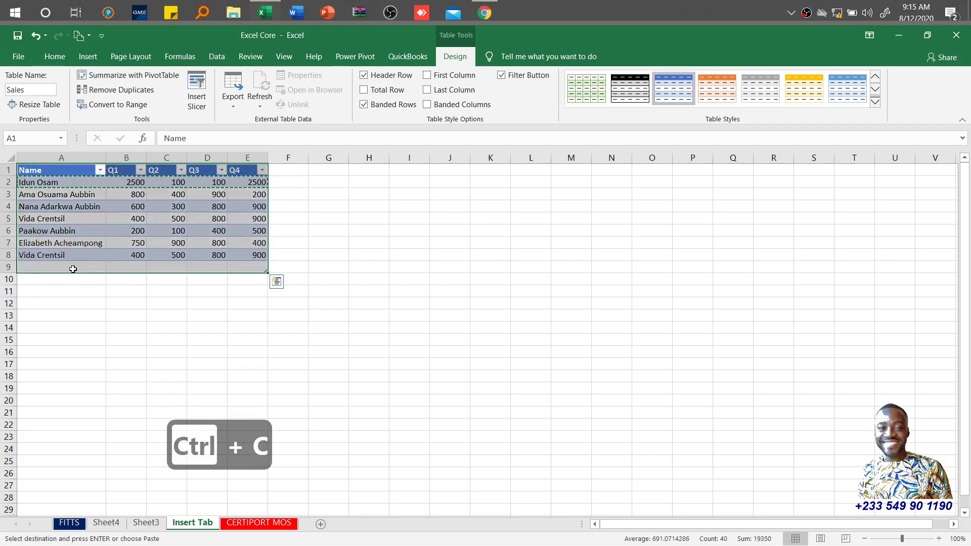
pyautogui.doubleClick(74, 269)
pyautogui.press('Down')
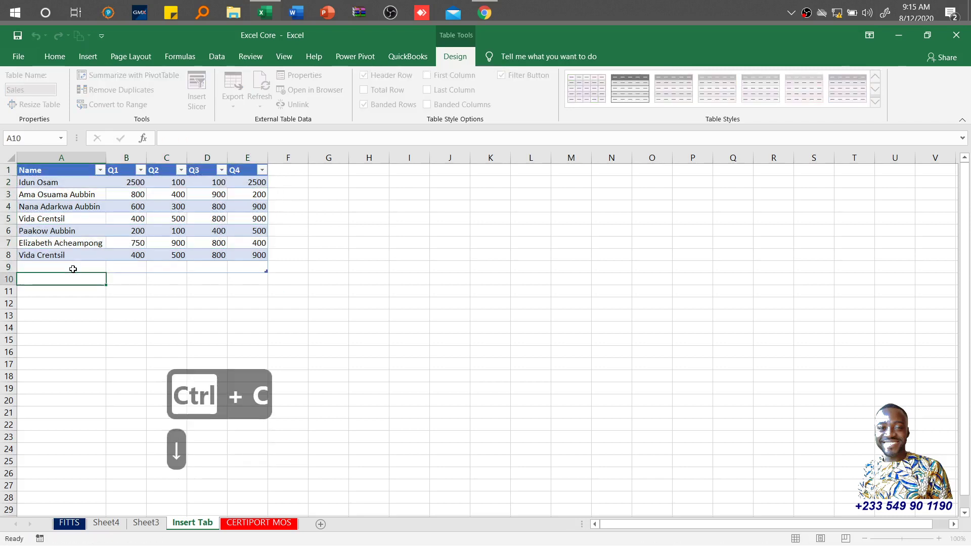
# - Copy the record in A2:E2 of the Sales table into the empty row 9
pyautogui.press('Up')
pyautogui.press('Up')
pyautogui.press('Up')
pyautogui.press('Up')
pyautogui.press('Up')
pyautogui.press('Up')
pyautogui.press('Up')
pyautogui.press('Up')
pyautogui.hotkey('ctrl', 'shift', 'Right')
pyautogui.hotkey('ctrl', 'c')
pyautogui.press('Down')
pyautogui.press('Down')
pyautogui.press('Down')
pyautogui.press('Down')
pyautogui.press('Down')
pyautogui.press('Down')
pyautogui.press('Down')
pyautogui.hotkey('ctrl', 'v')
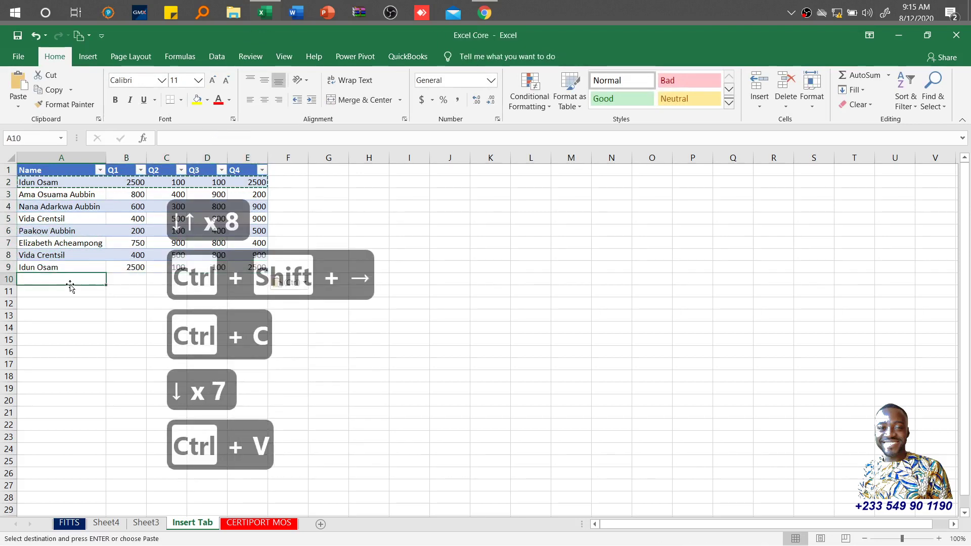
# - Resize the Sales table to the range A1:E13
pyautogui.click(116, 266)
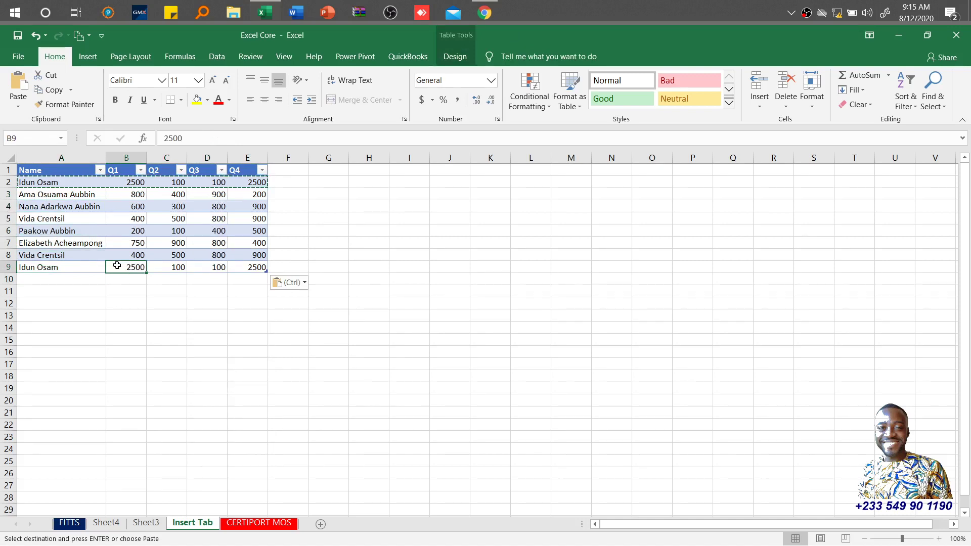
pyautogui.click(153, 243)
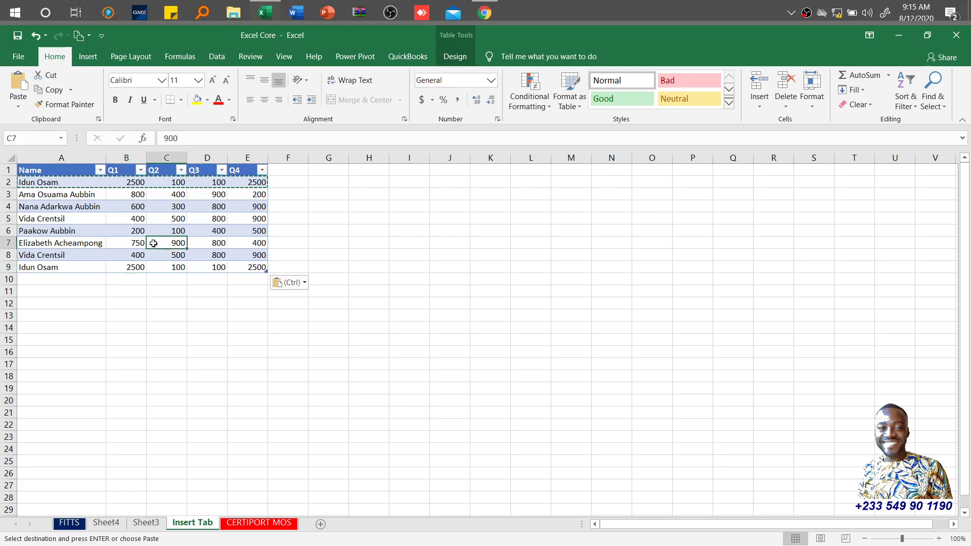
pyautogui.click(461, 56)
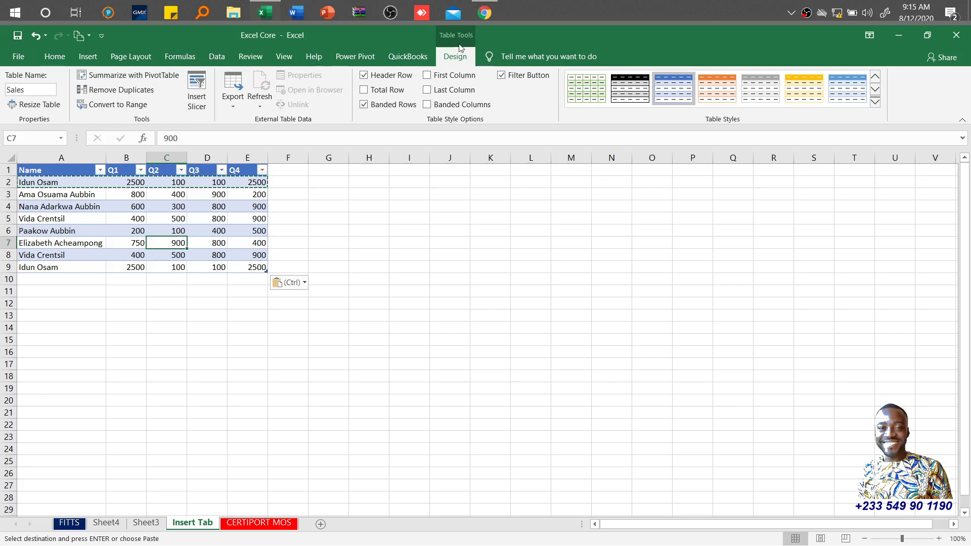
pyautogui.click(37, 107)
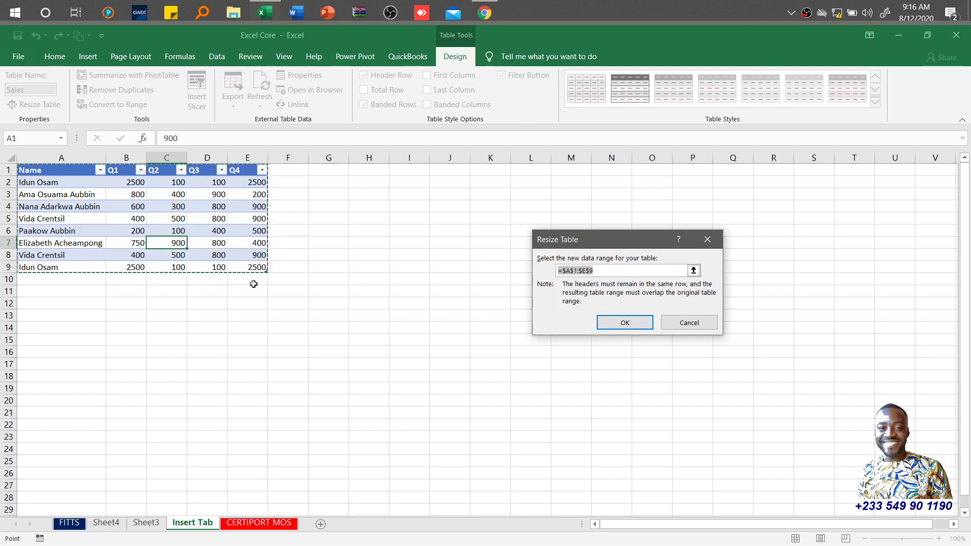
pyautogui.click(605, 271)
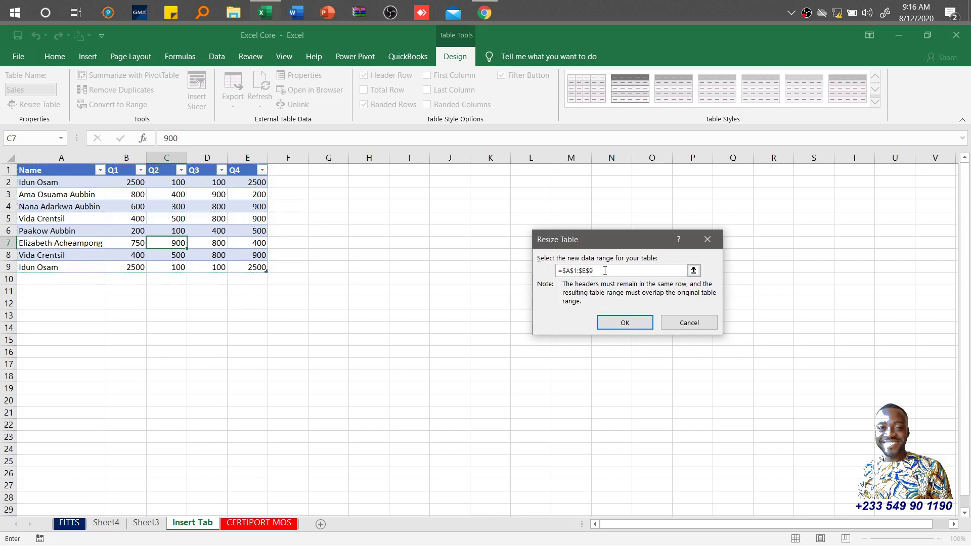
pyautogui.press('BackSpace')
pyautogui.press('End')
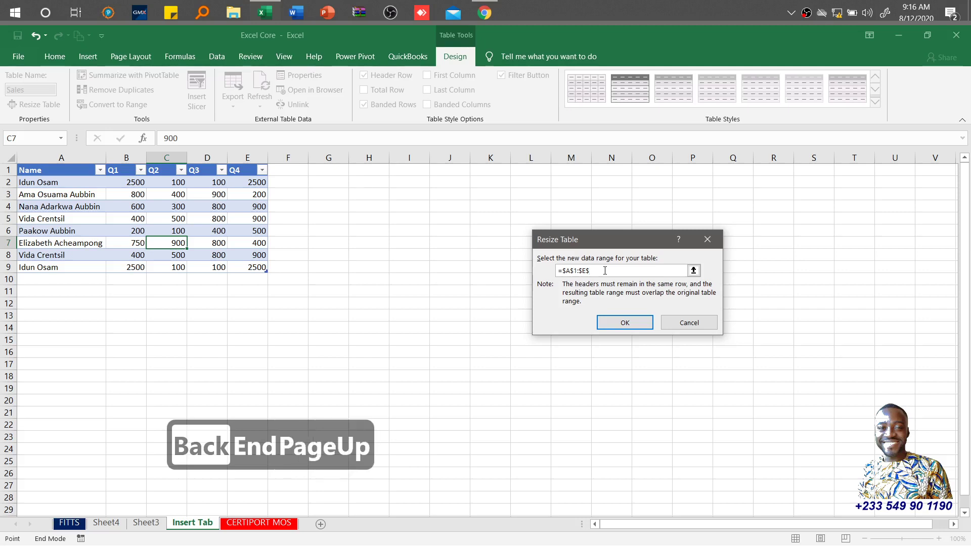
pyautogui.press('Num_Lock')
pyautogui.write('19')
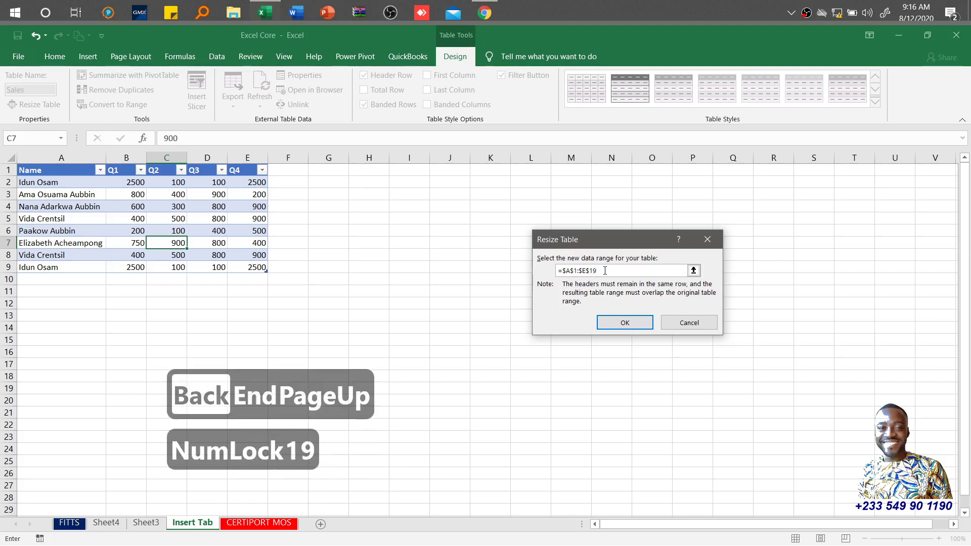
pyautogui.press('BackSpace')
pyautogui.write('3')
pyautogui.click(614, 317)
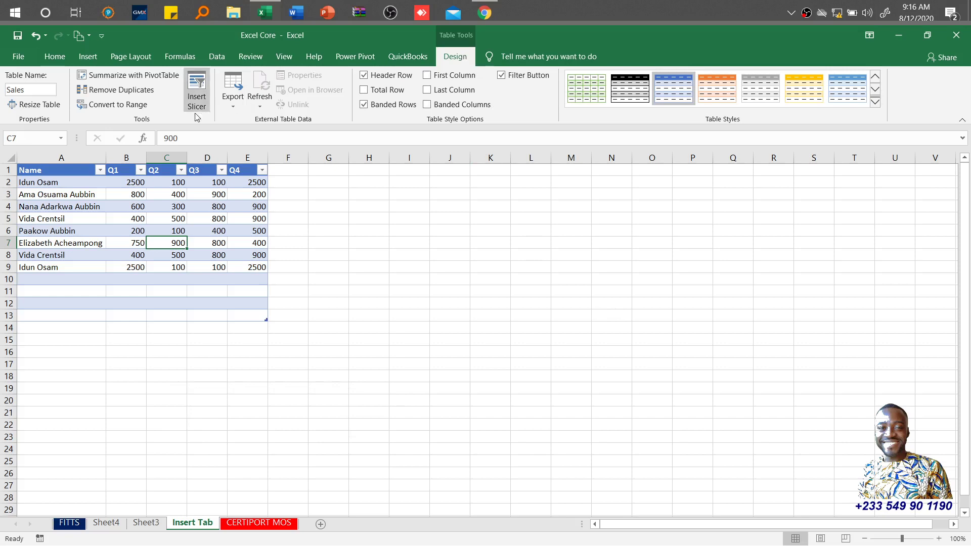
# - Select the Sales table's whole data range to check its extent, and clear the selection
pyautogui.click(53, 181)
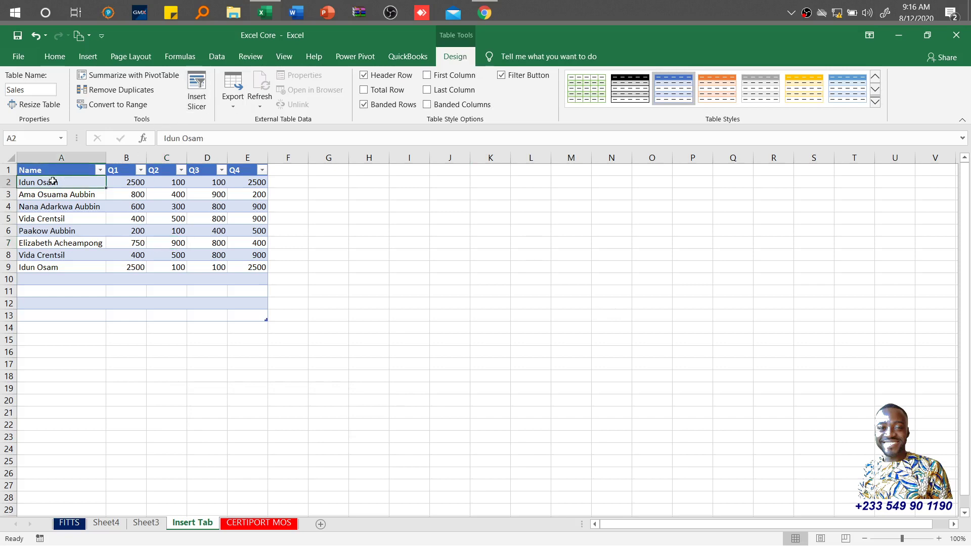
pyautogui.hotkey('ctrl', 'a')
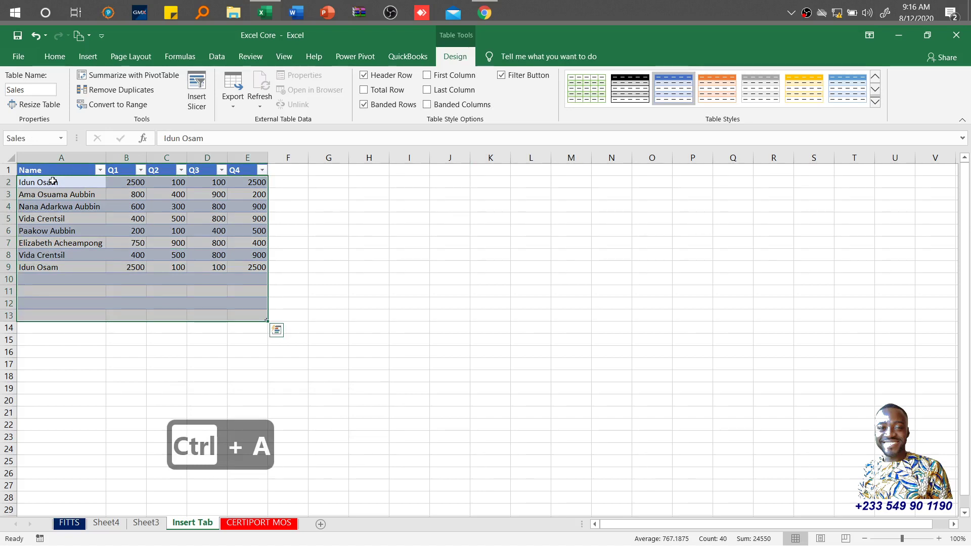
pyautogui.click(248, 338)
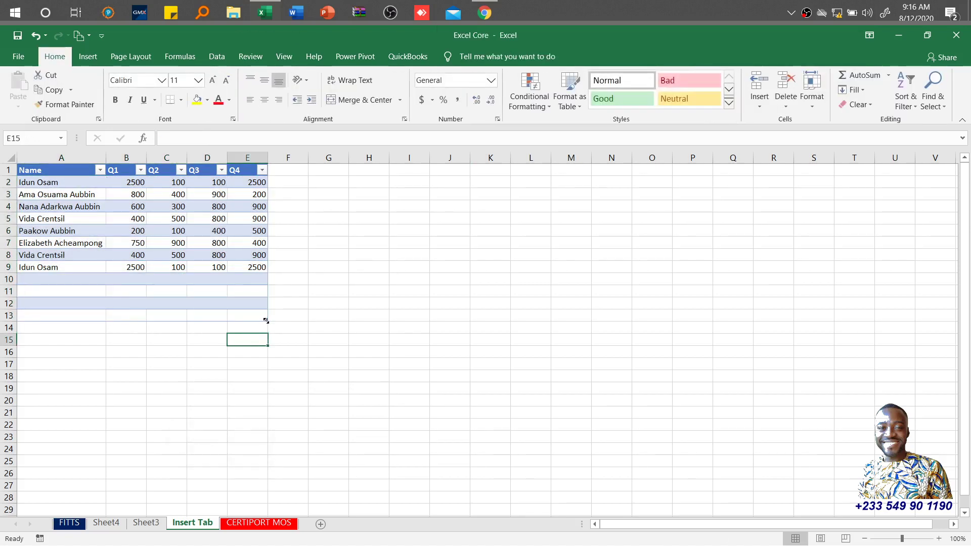
# - Shrink the Sales table to the range A1:E9, removing the empty rows below row 9, and select cell E9
pyautogui.moveTo(266, 321); pyautogui.dragTo(265, 275)
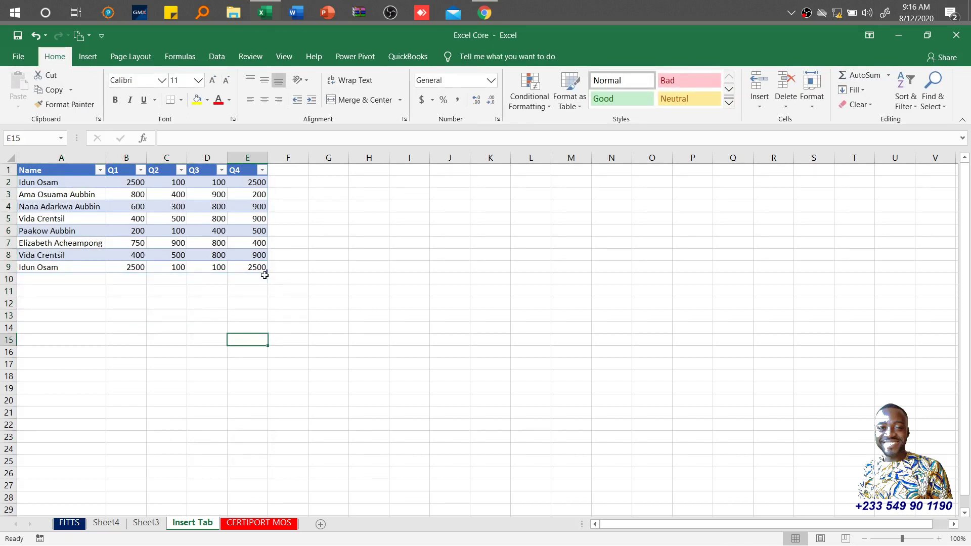
pyautogui.click(233, 265)
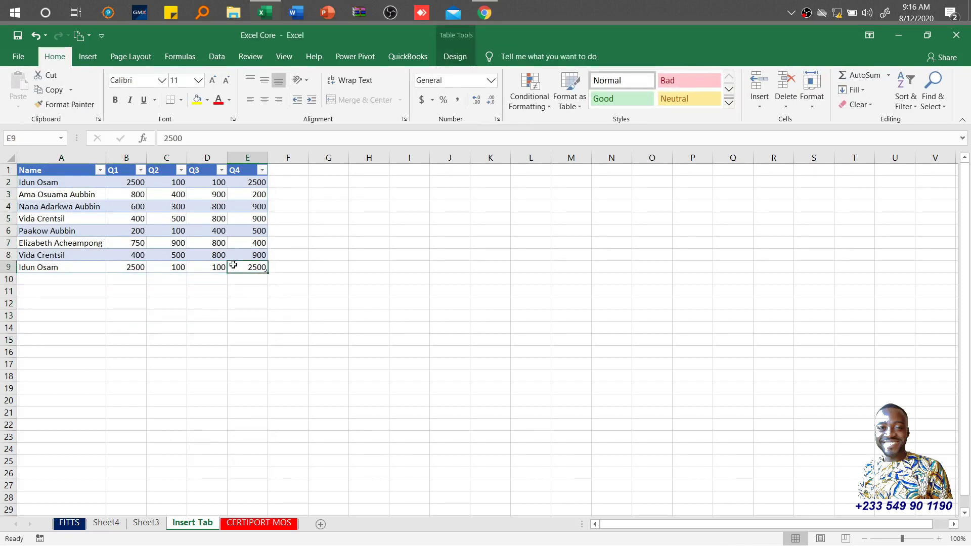
# - Remove duplicate rows from the Sales table, comparing the Name, Q1, Q2, Q3 and Q4 columns with headers included
pyautogui.click(453, 58)
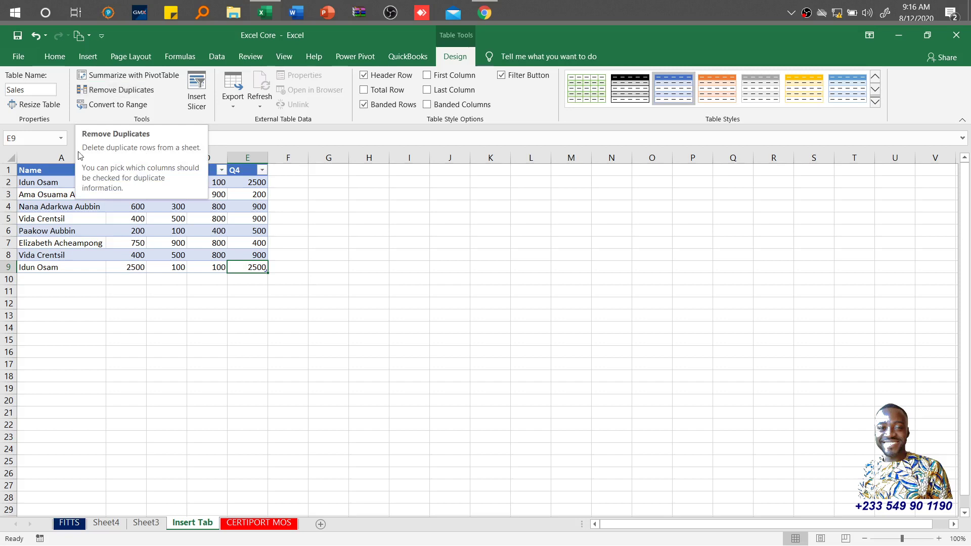
pyautogui.click(45, 203)
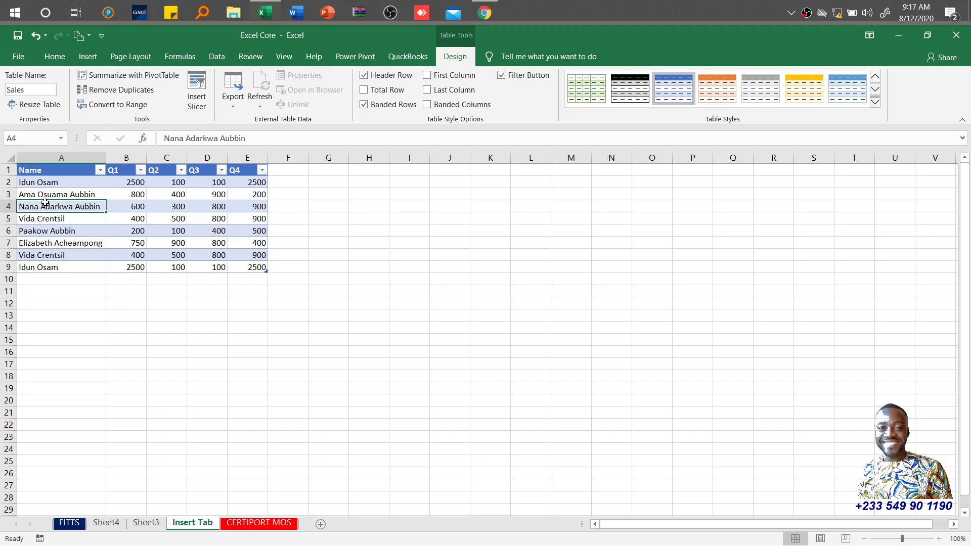
pyautogui.hotkey('ctrl', 'a')
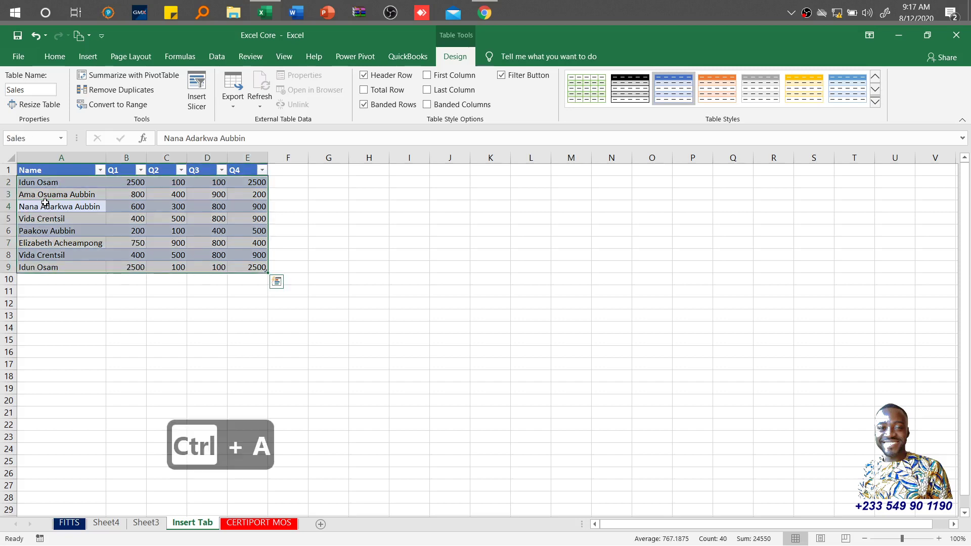
pyautogui.click(124, 89)
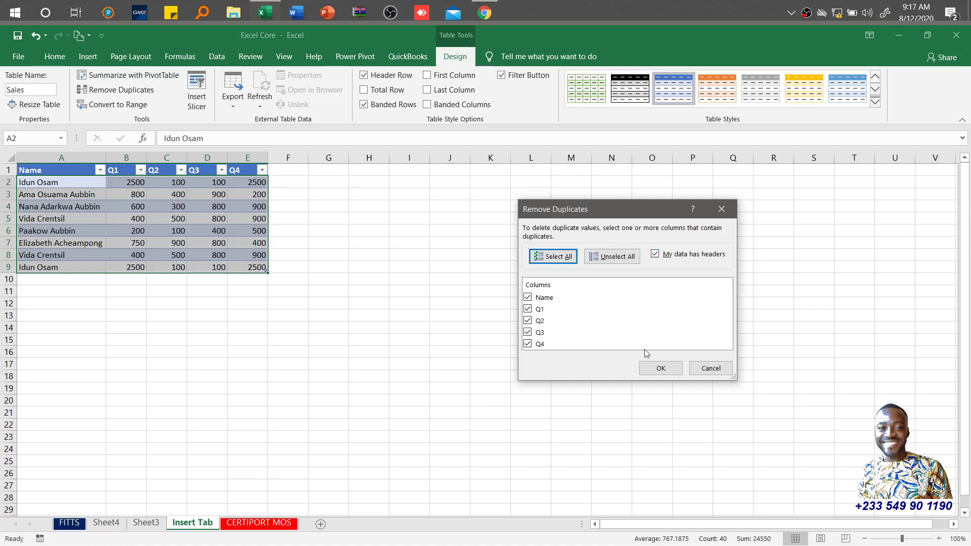
pyautogui.click(661, 369)
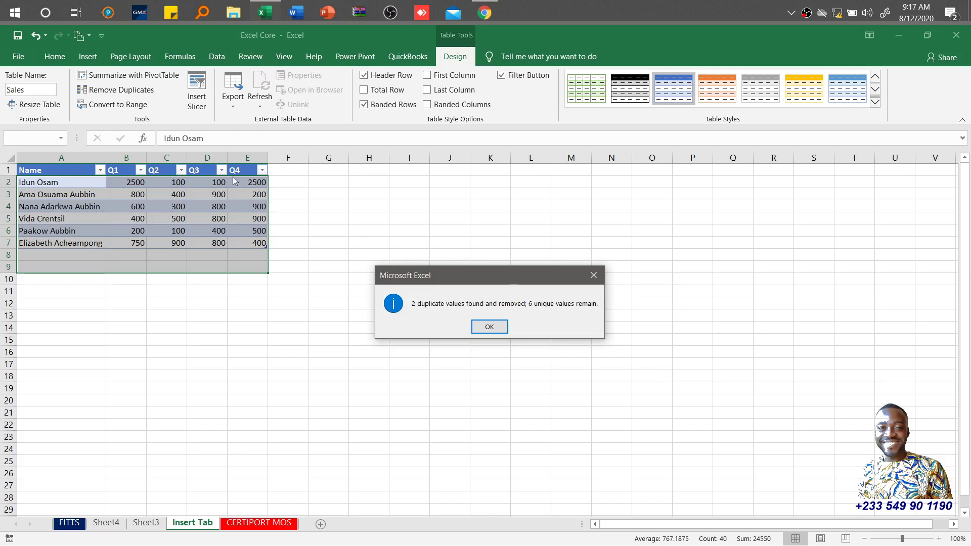
pyautogui.click(490, 326)
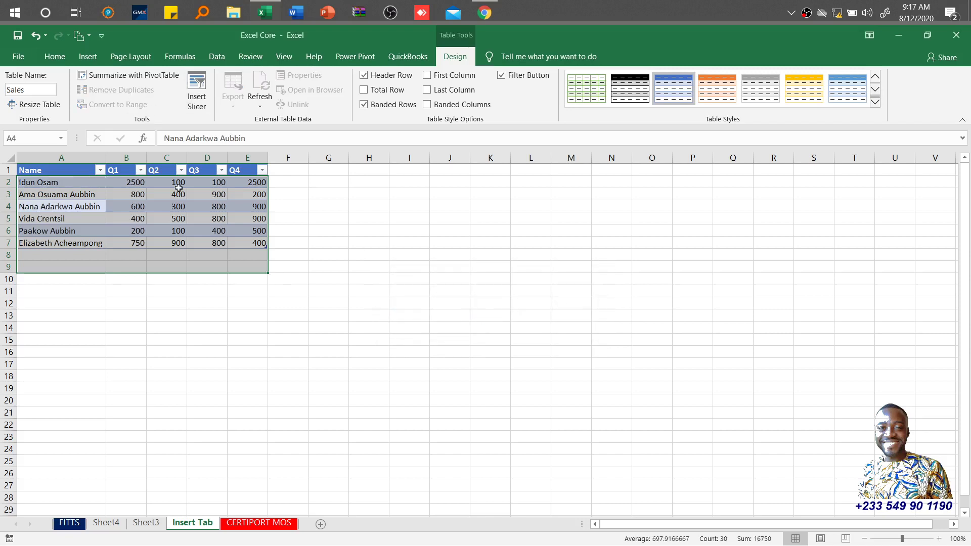
pyautogui.click(138, 197)
# - Convert the Sales table in A1:E7 to a normal range, and undo the conversion
pyautogui.moveTo(48, 171); pyautogui.dragTo(256, 243)
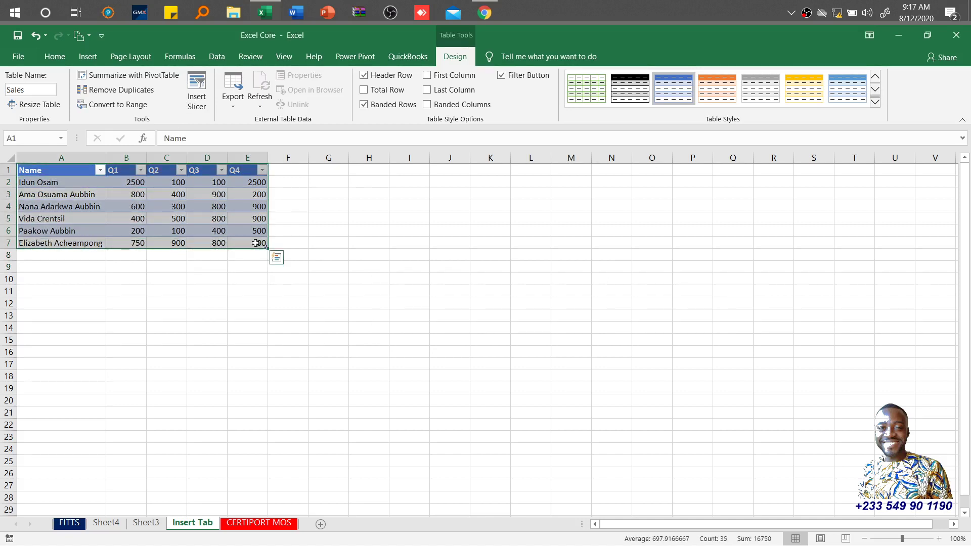
pyautogui.click(119, 107)
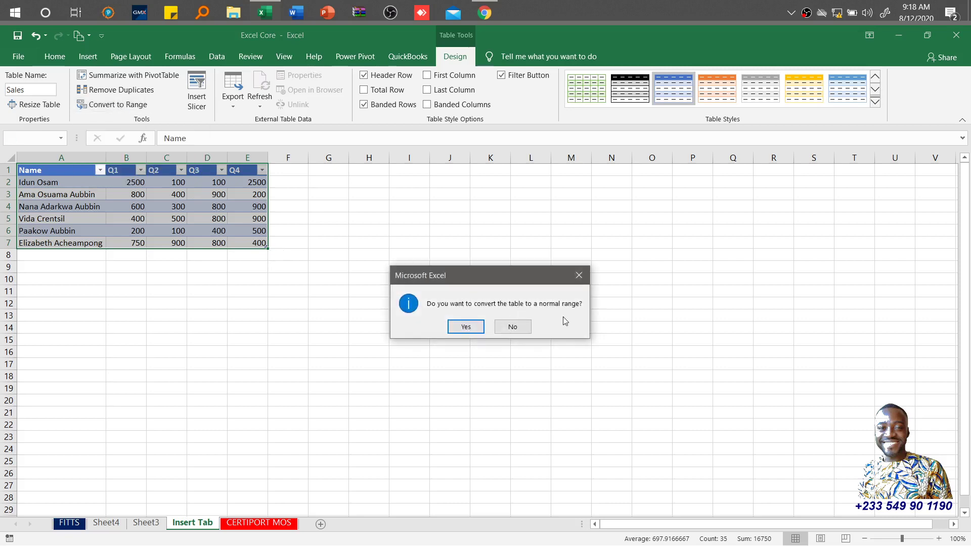
pyautogui.click(466, 328)
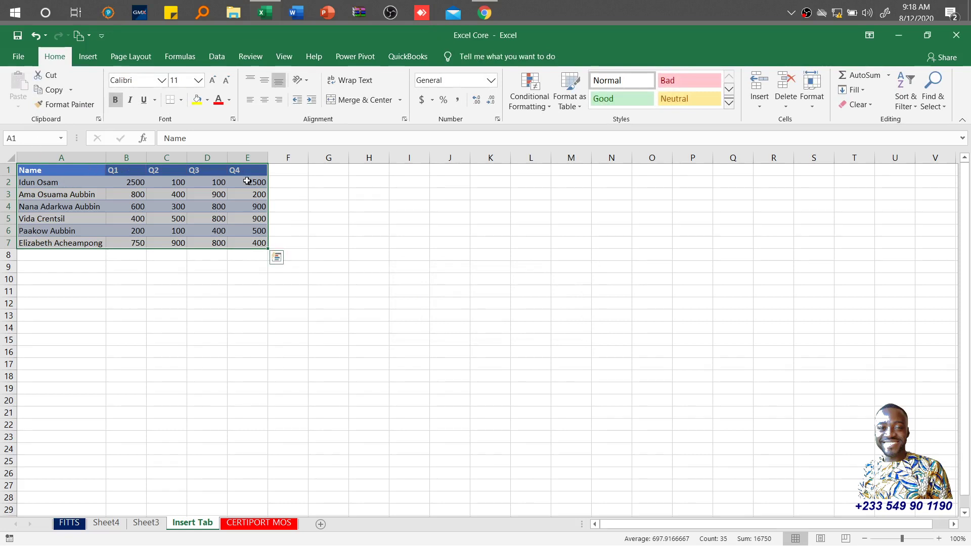
pyautogui.hotkey('ctrl', 'z')
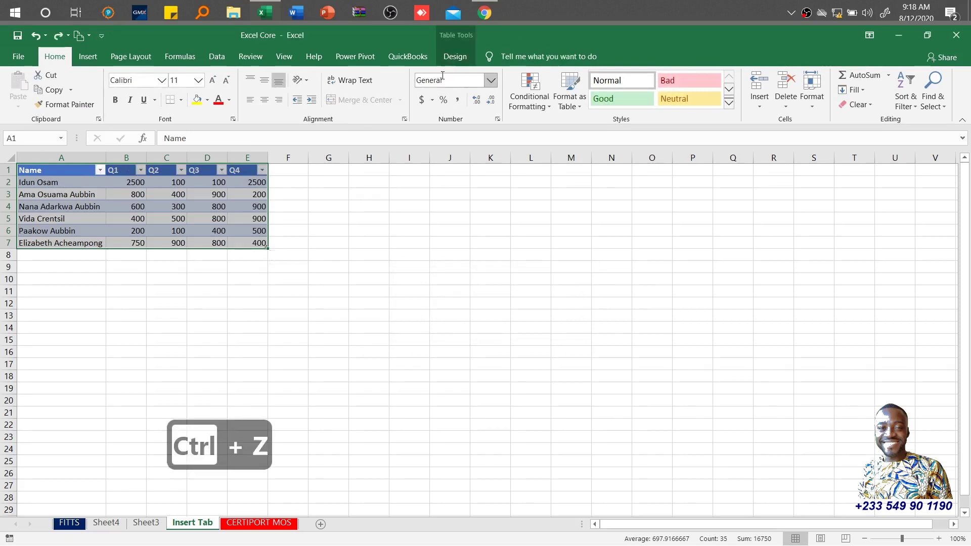
# - Review the available export options for the Sales table
pyautogui.click(451, 63)
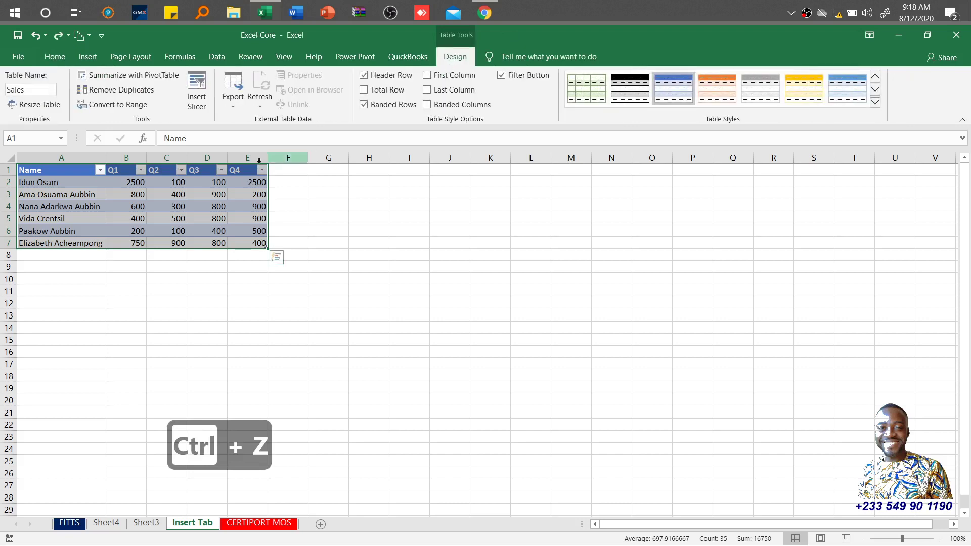
pyautogui.click(230, 102)
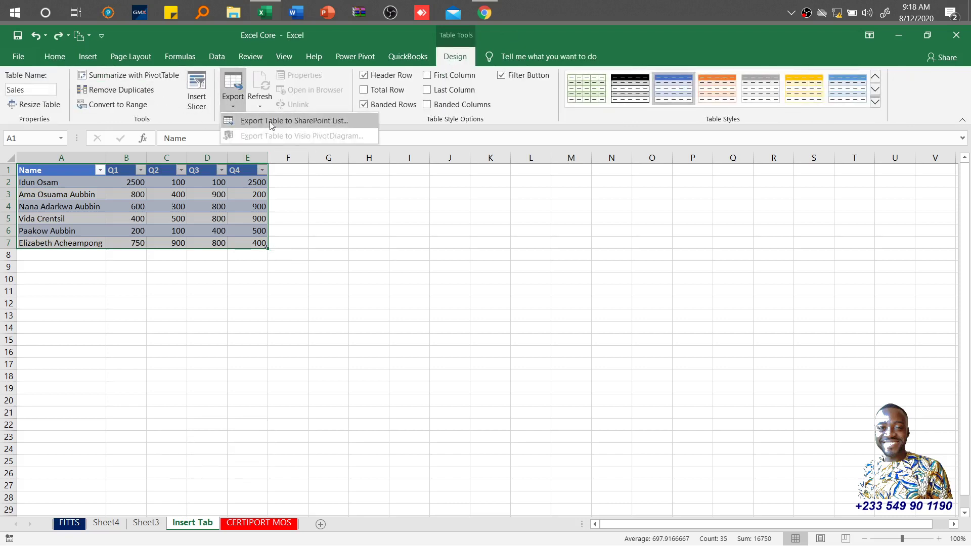
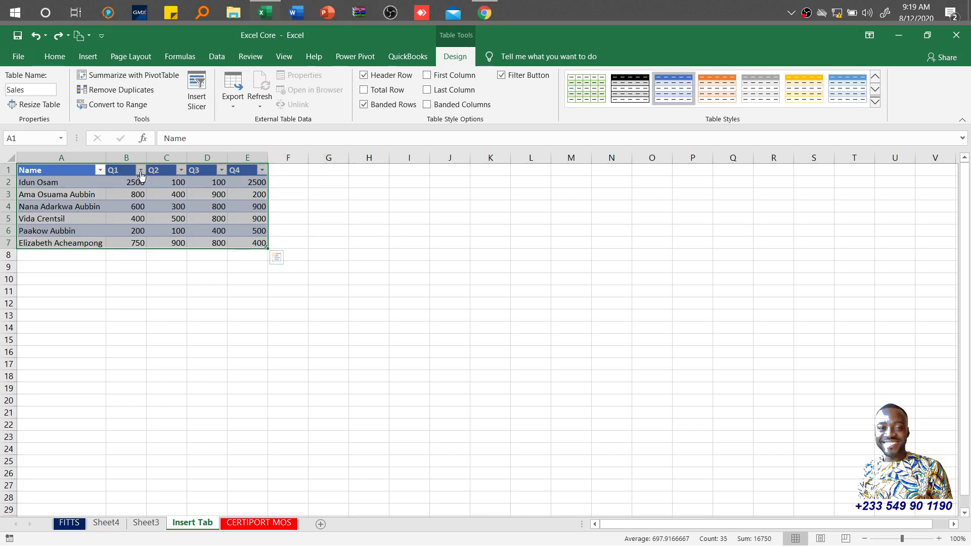
# - Filter the Name column to show only the two employees in rows 2 and 5
pyautogui.click(100, 170)
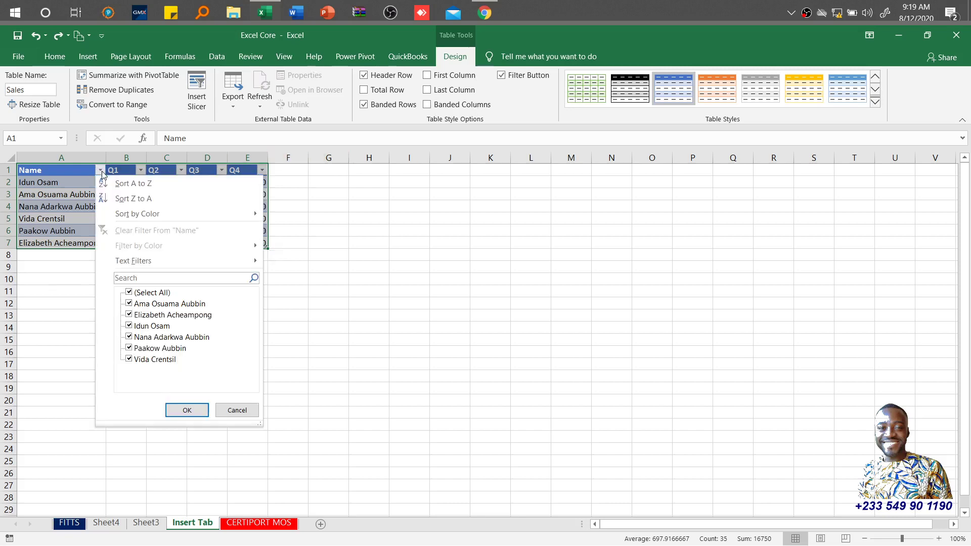
pyautogui.click(129, 293)
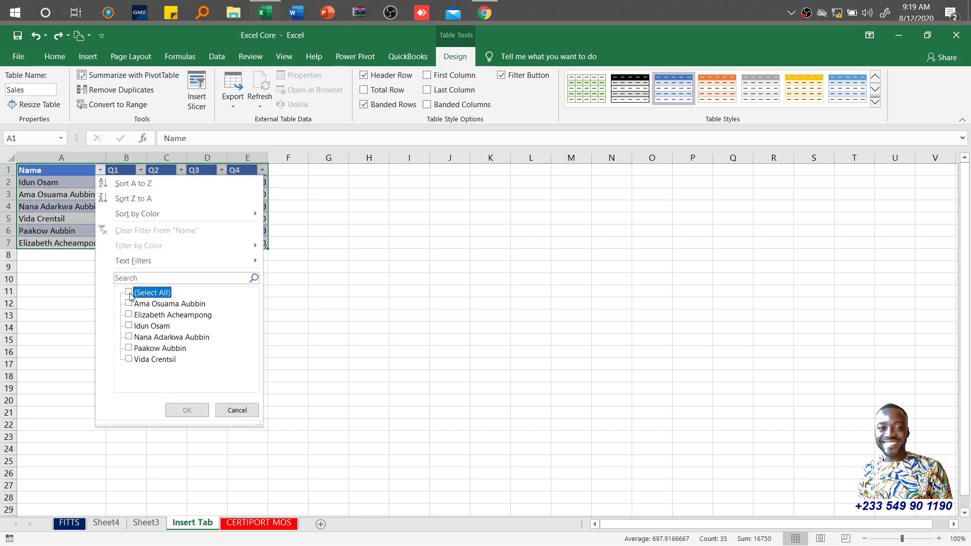
pyautogui.click(129, 326)
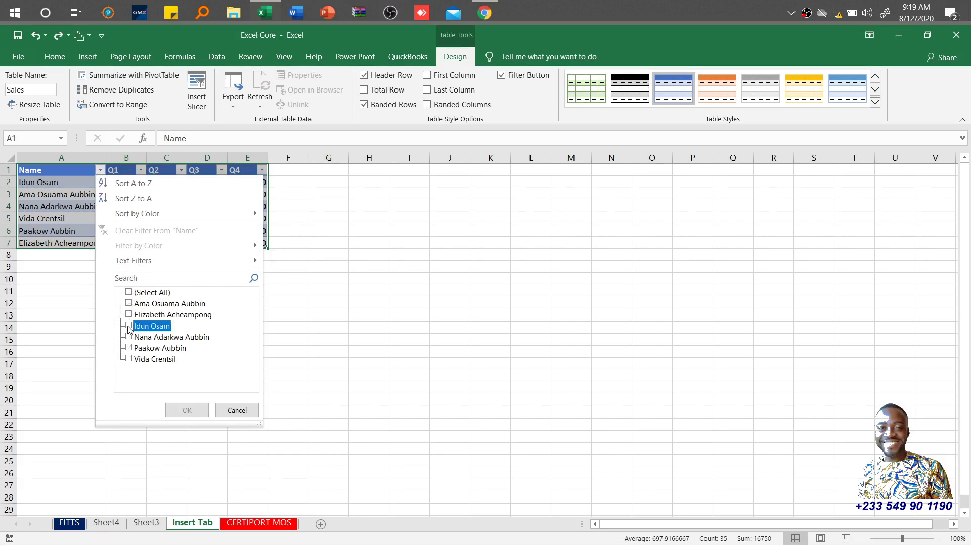
pyautogui.click(129, 360)
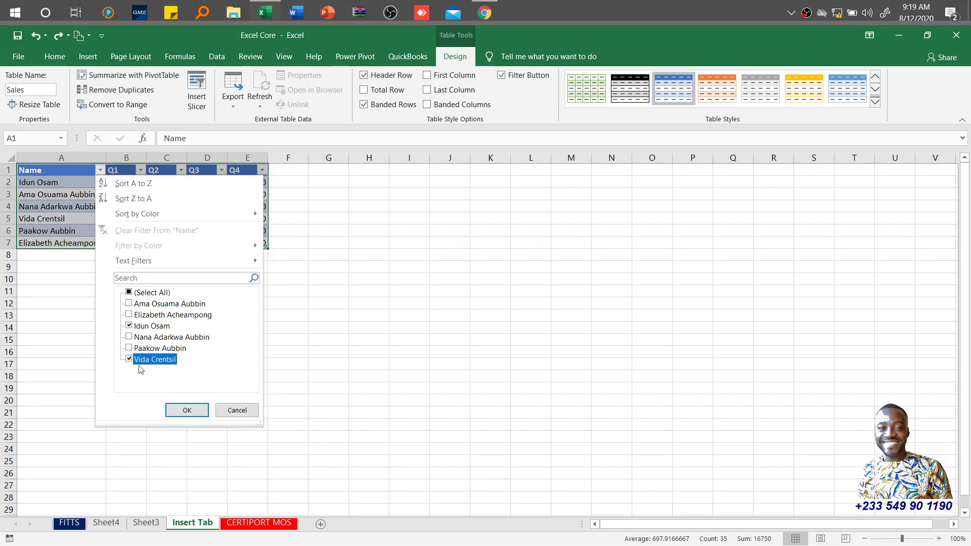
pyautogui.click(185, 412)
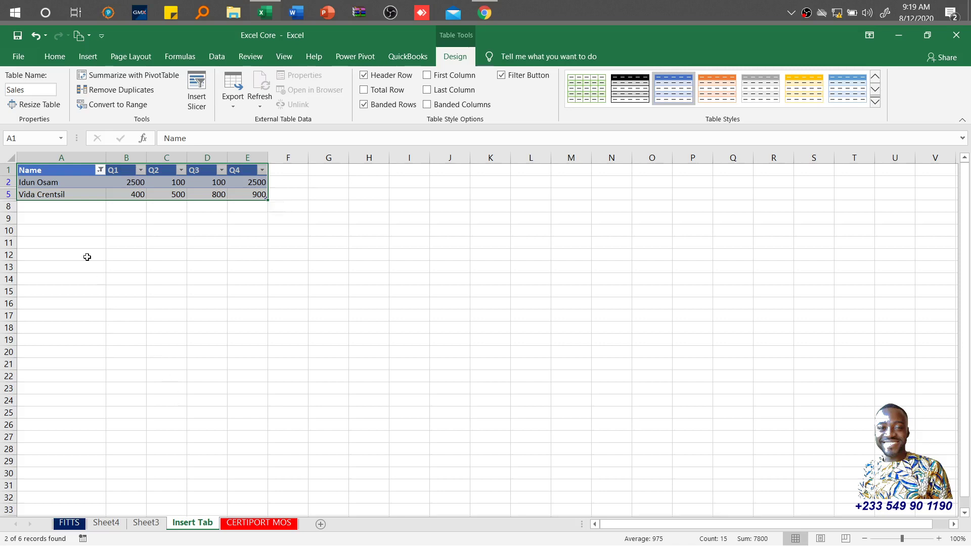
# - Clear the filter from the Name column and sort the table by Name from A to Z
pyautogui.click(100, 171)
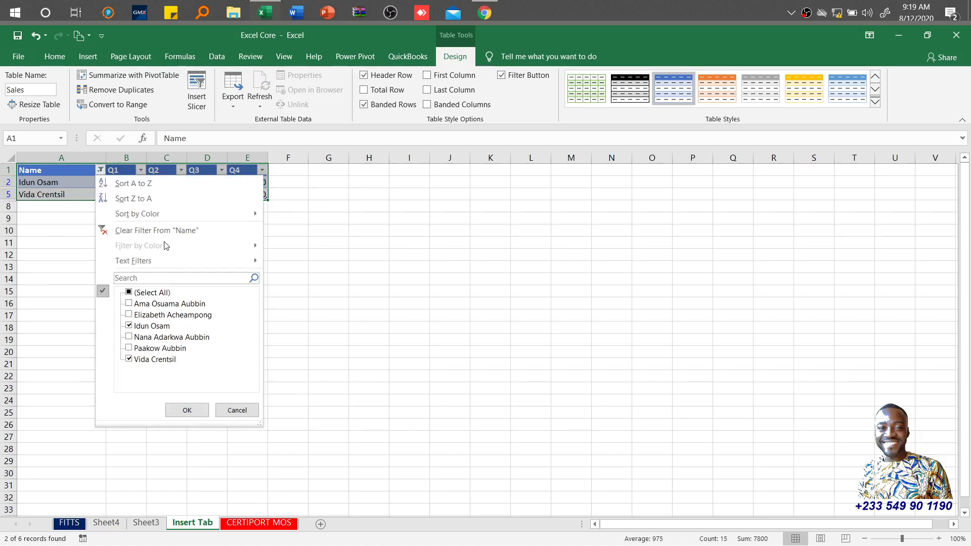
pyautogui.click(178, 232)
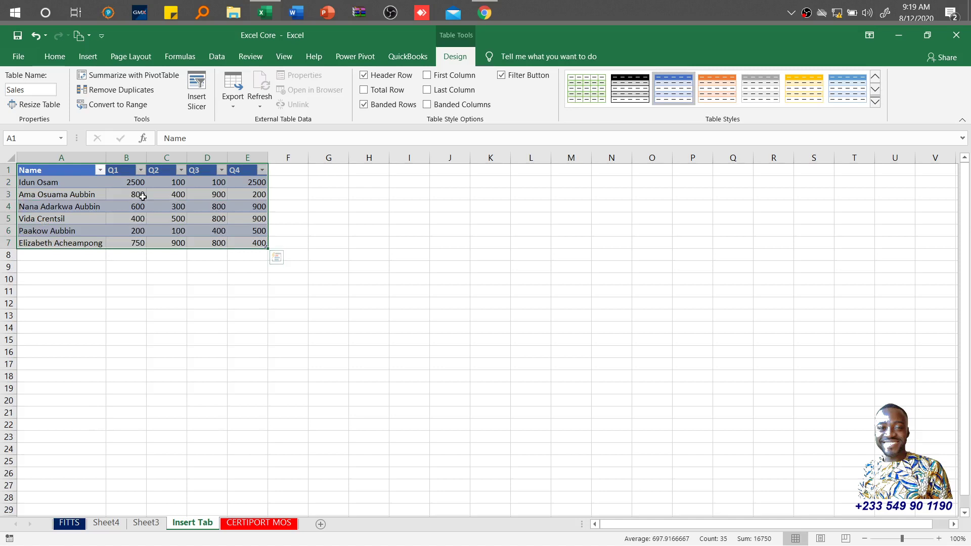
pyautogui.click(100, 170)
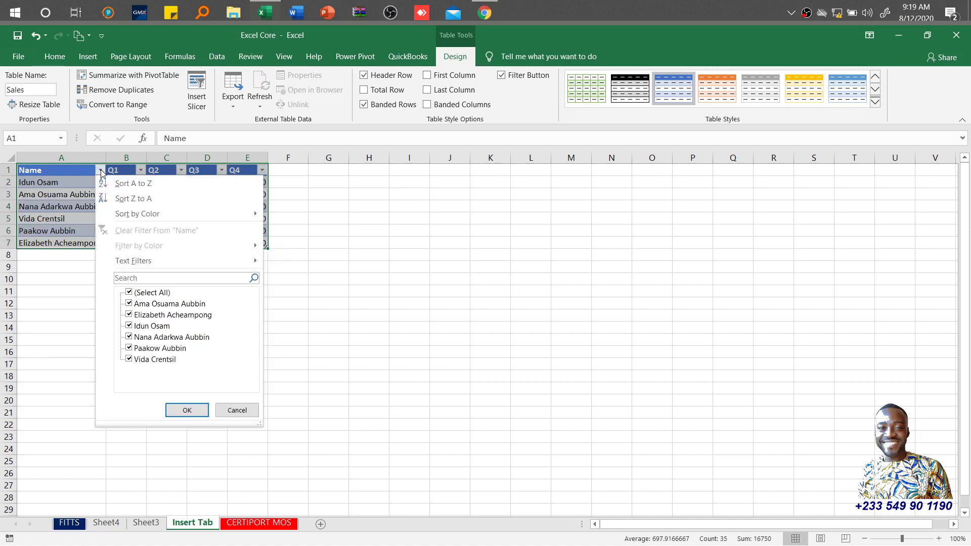
pyautogui.click(150, 184)
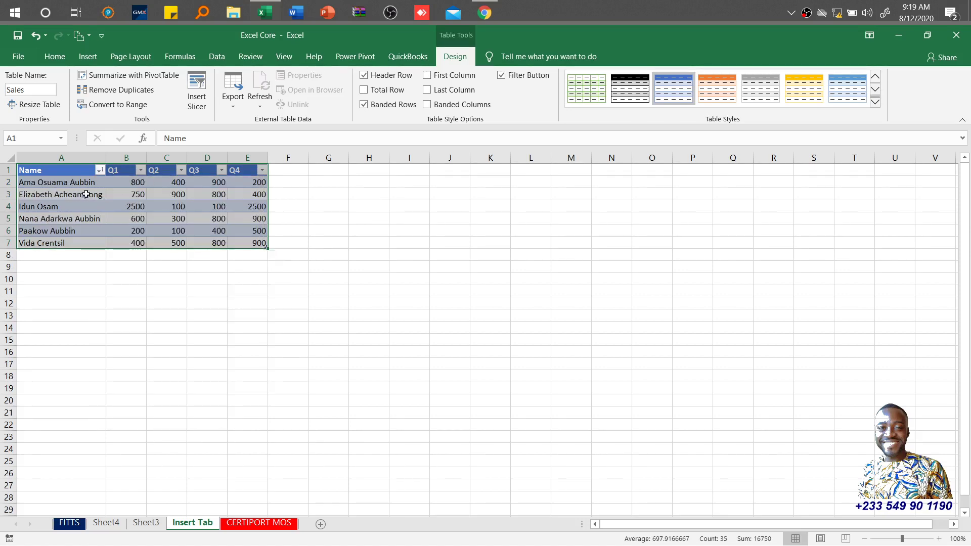
# - Sort the table by Name from Z to A, and check the column's Sort by Color option without applying it
pyautogui.click(101, 170)
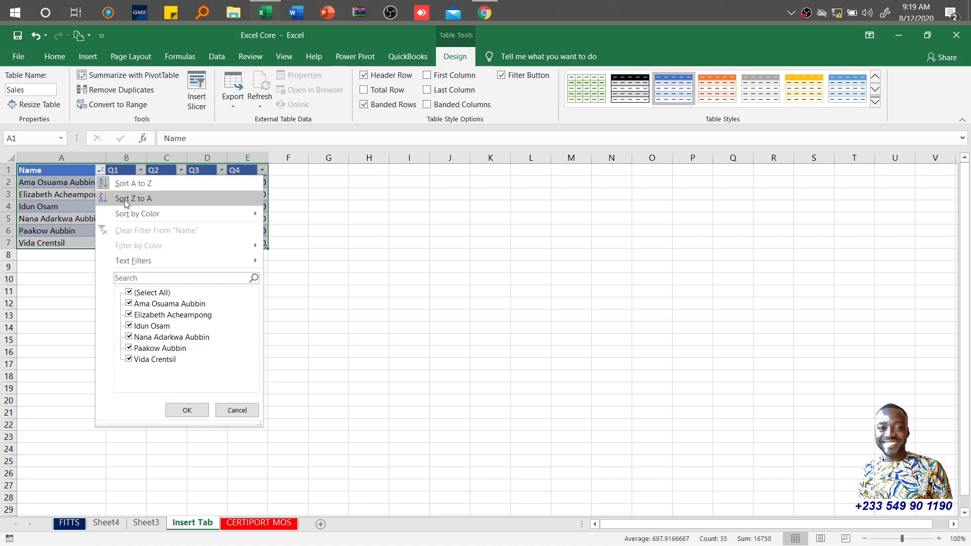
pyautogui.click(125, 200)
pyautogui.click(100, 170)
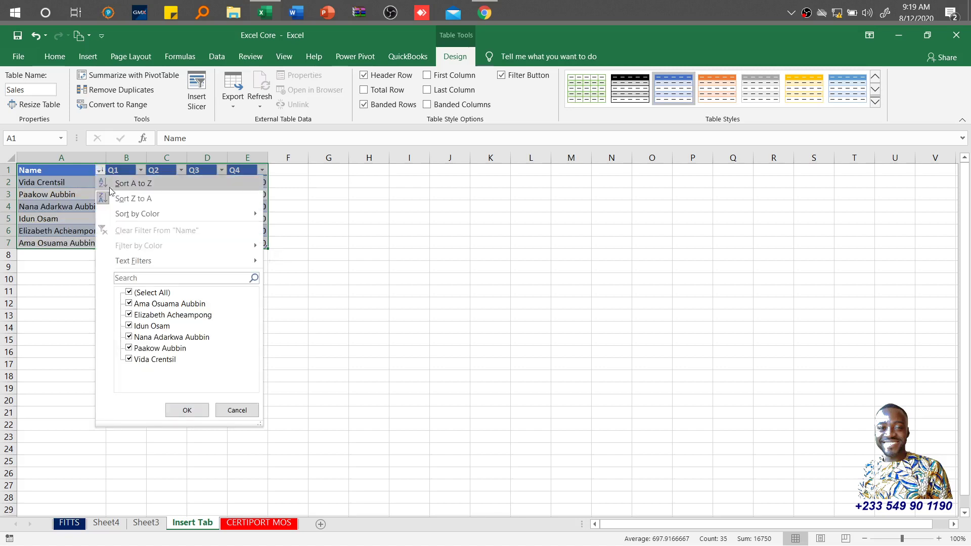
pyautogui.moveTo(136, 212)
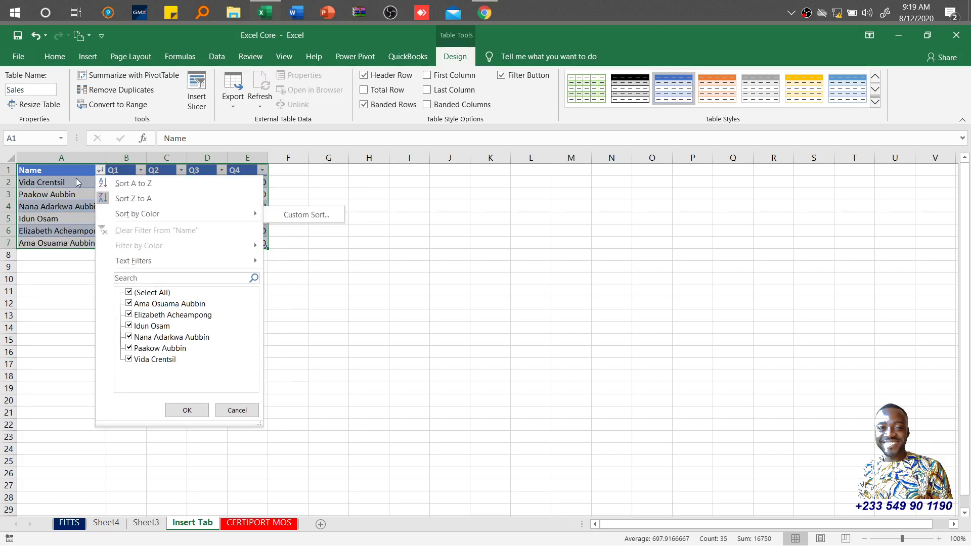
pyautogui.click(74, 214)
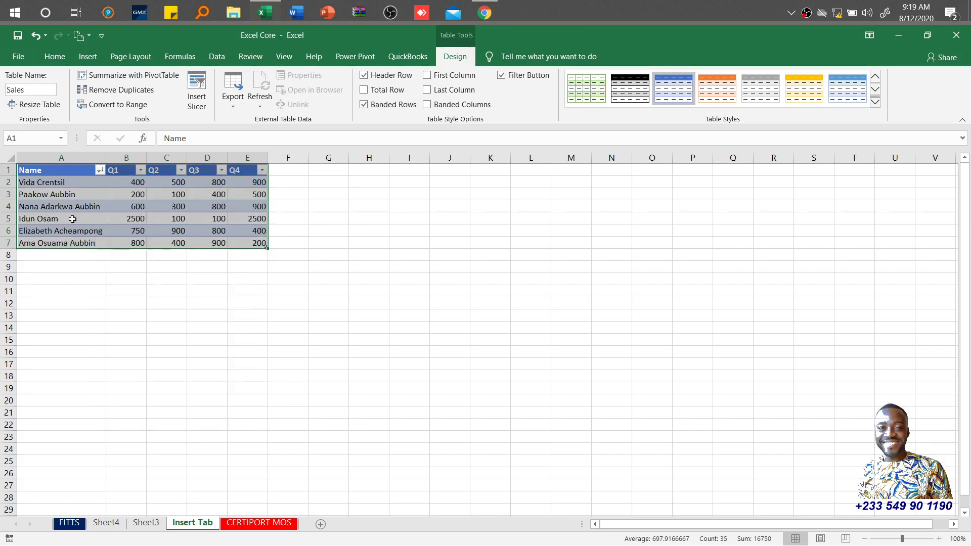
pyautogui.click(72, 220)
# - Sort the table by Name from A to Z, and re-sort it by Q1 from largest to smallest
pyautogui.click(100, 170)
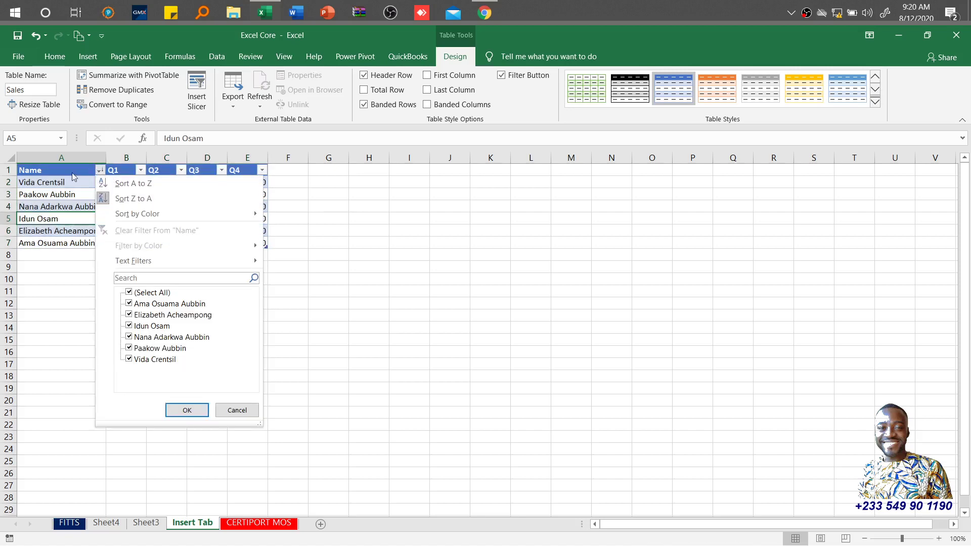
pyautogui.click(109, 190)
pyautogui.click(141, 171)
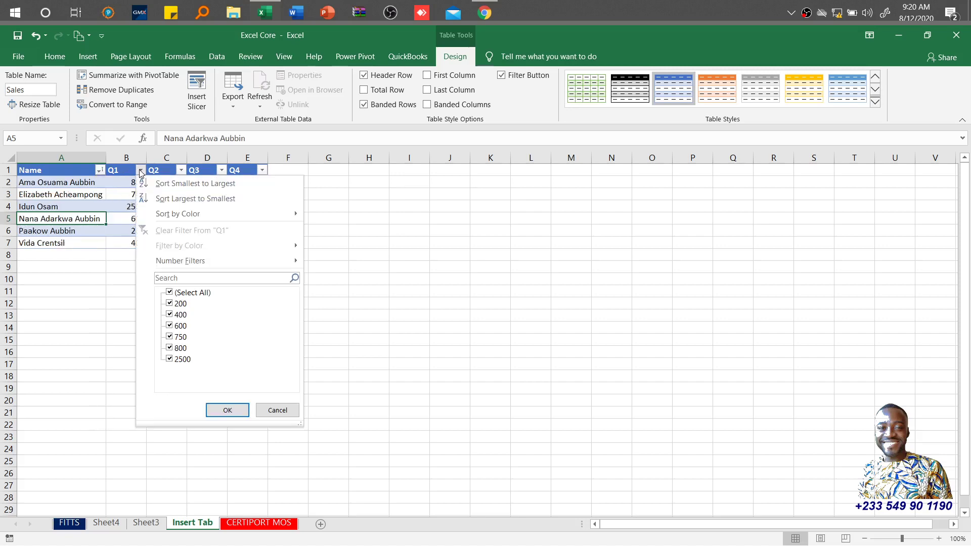
pyautogui.moveTo(196, 214)
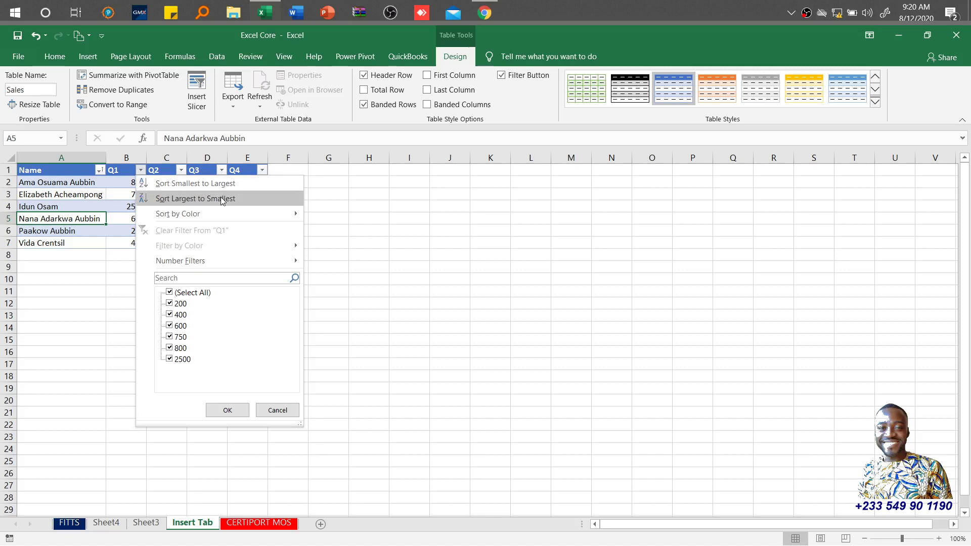
pyautogui.click(220, 198)
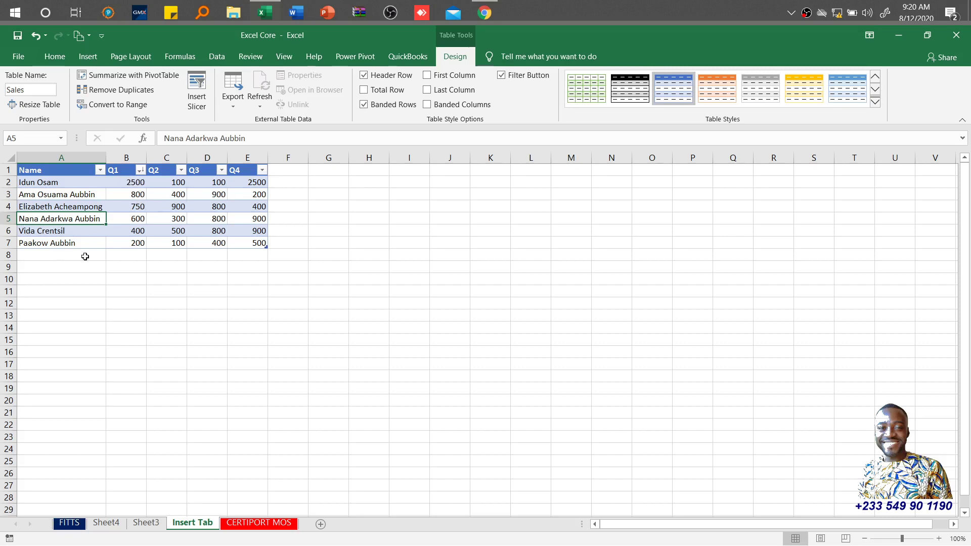
# - Sort the Sales table by Q1 from smallest to largest
pyautogui.click(140, 170)
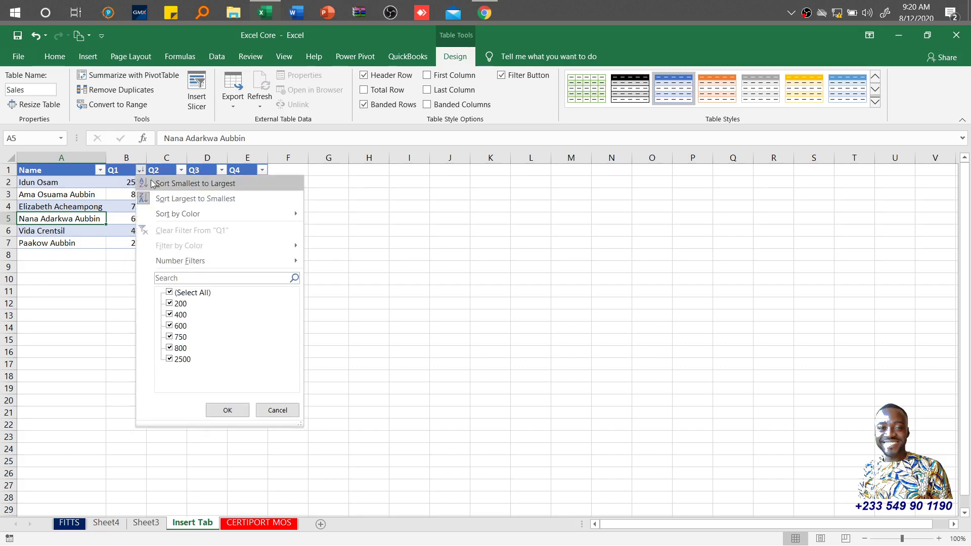
pyautogui.click(201, 184)
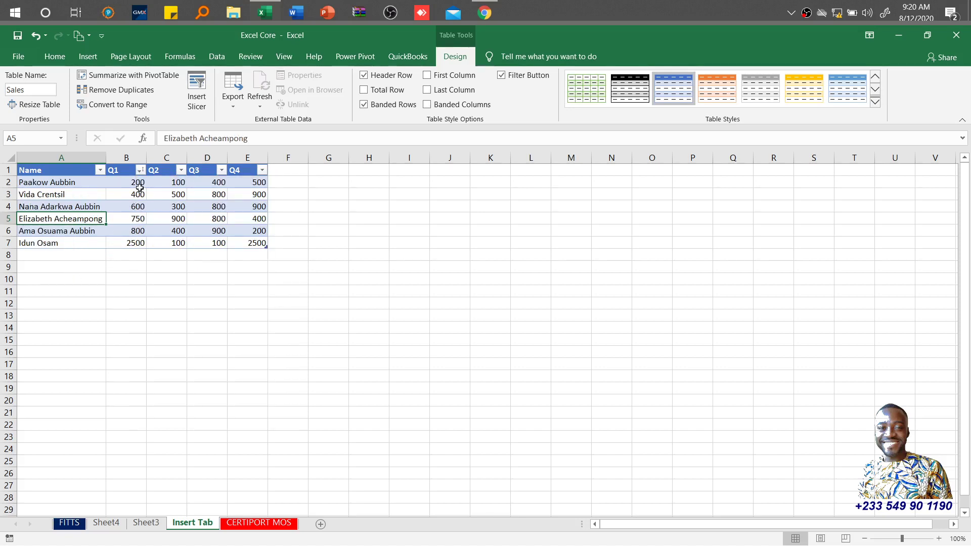
# - Filter the Q1 column to show only the value 600, and clear the filter from Q1 again
pyautogui.click(141, 171)
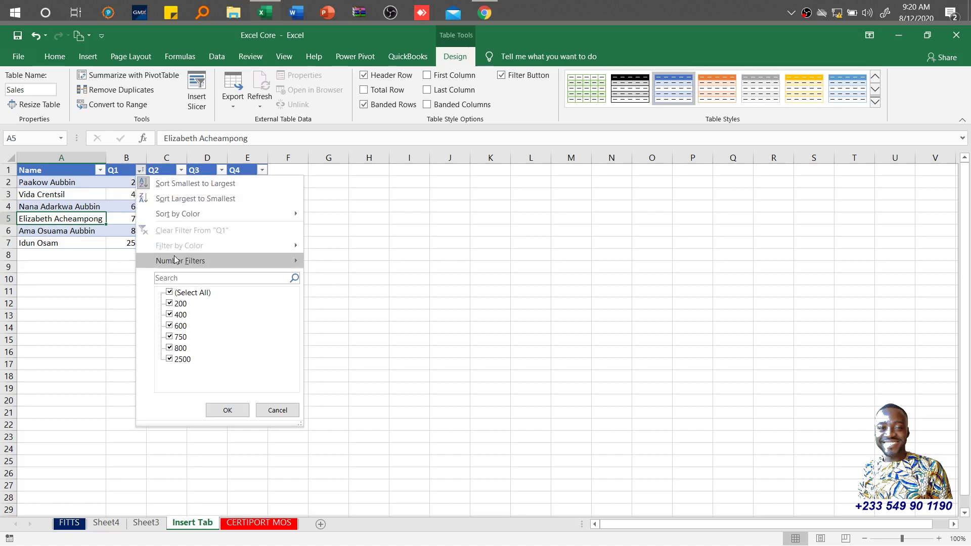
pyautogui.moveTo(210, 262)
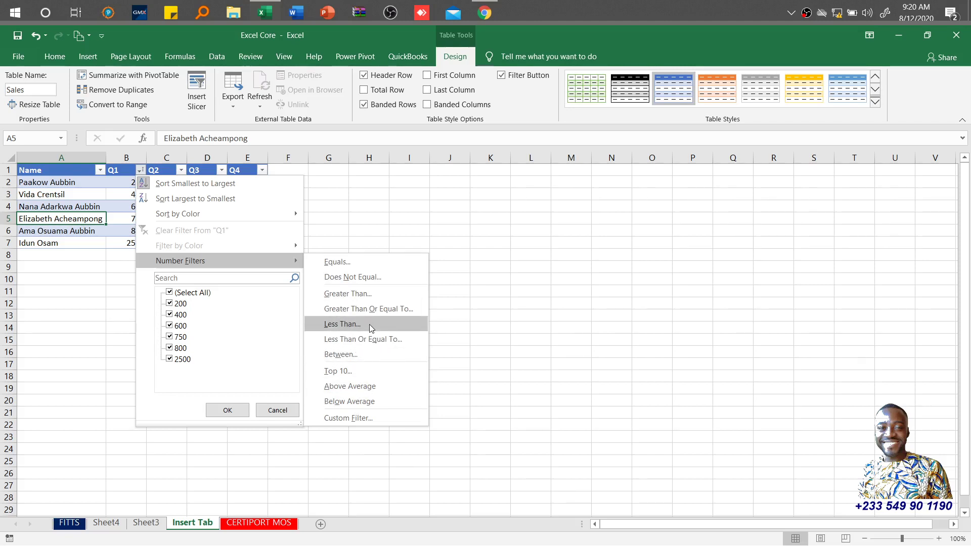
pyautogui.click(169, 292)
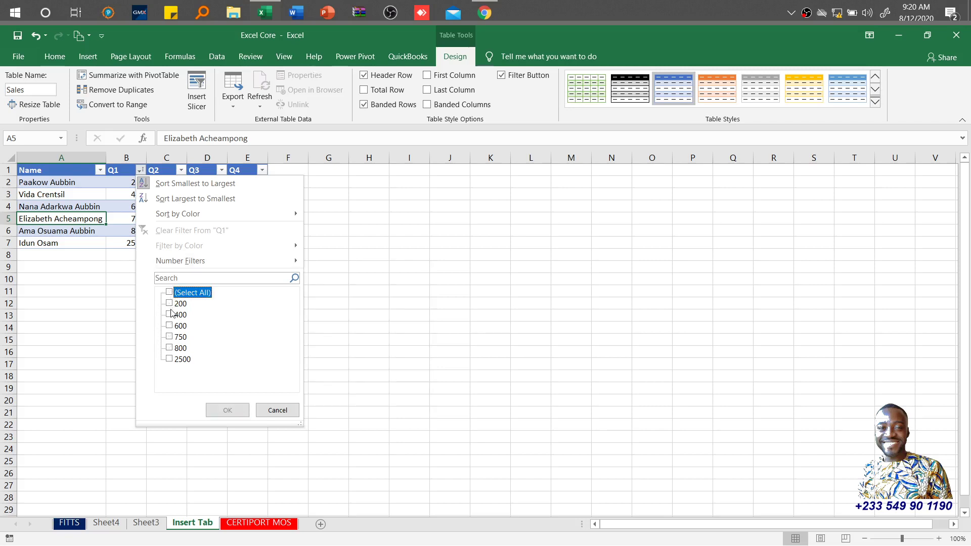
pyautogui.click(169, 325)
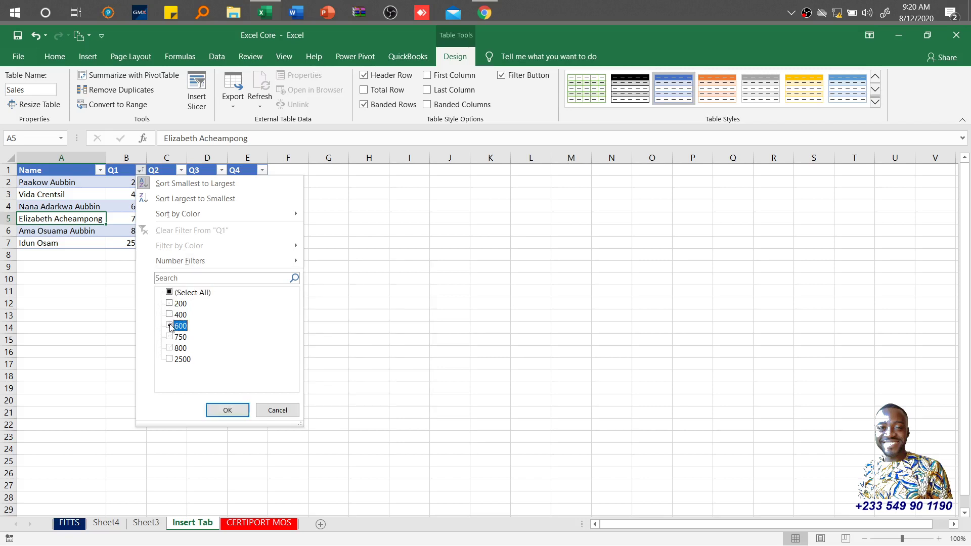
pyautogui.click(226, 411)
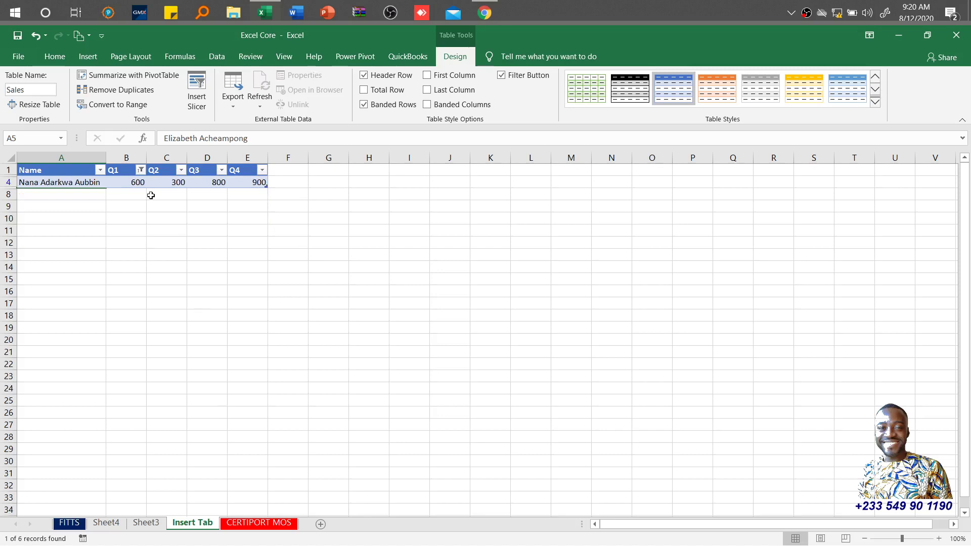
pyautogui.click(140, 170)
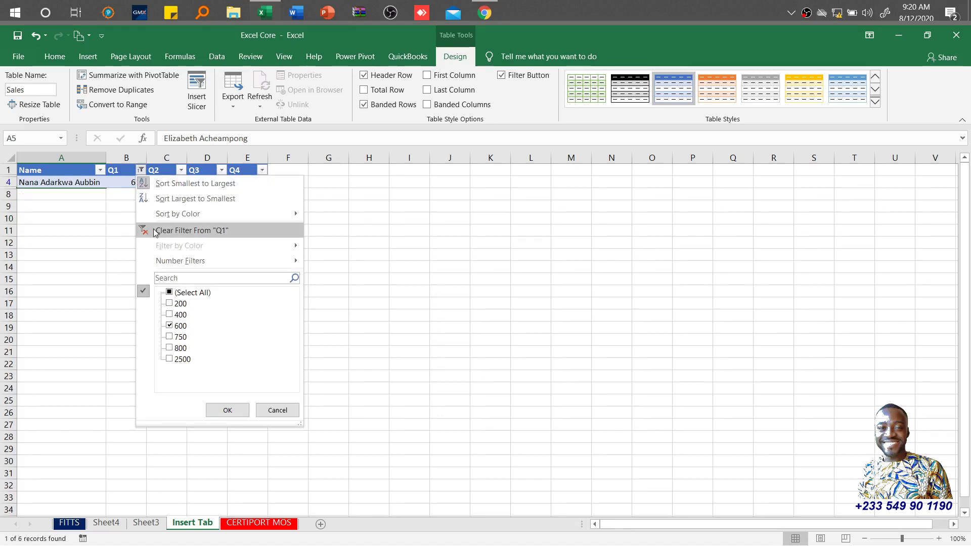
pyautogui.click(178, 231)
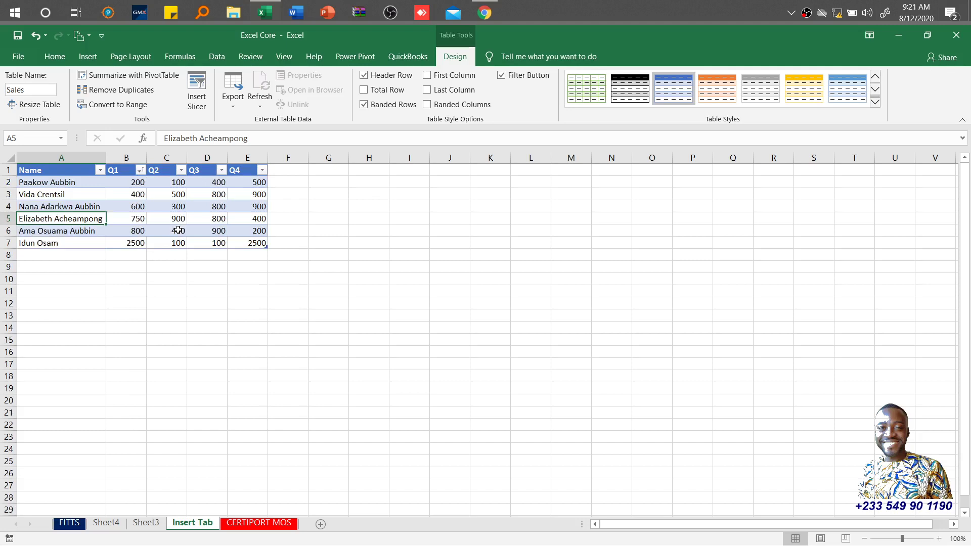
# - Switch the Sales table's header row off and back on, and add a total row
pyautogui.click(363, 75)
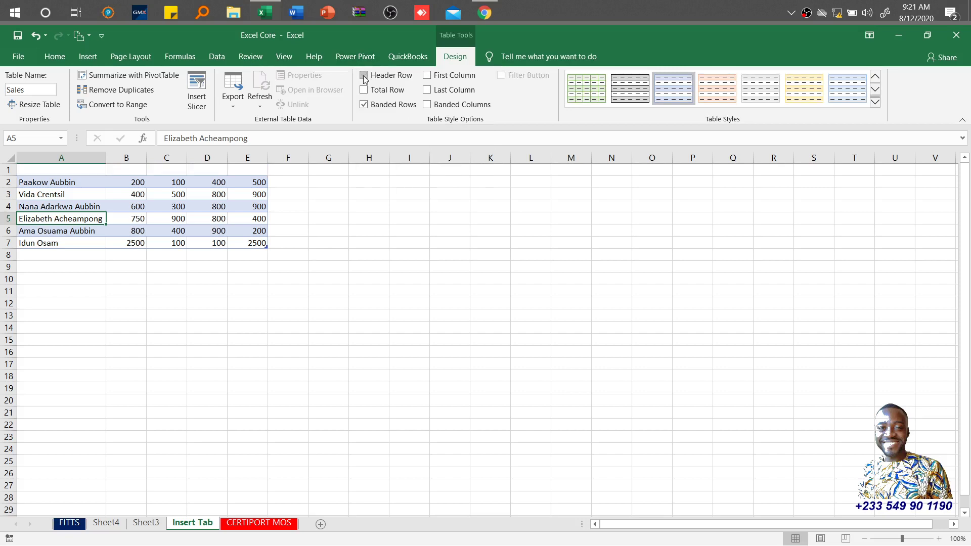
pyautogui.click(363, 75)
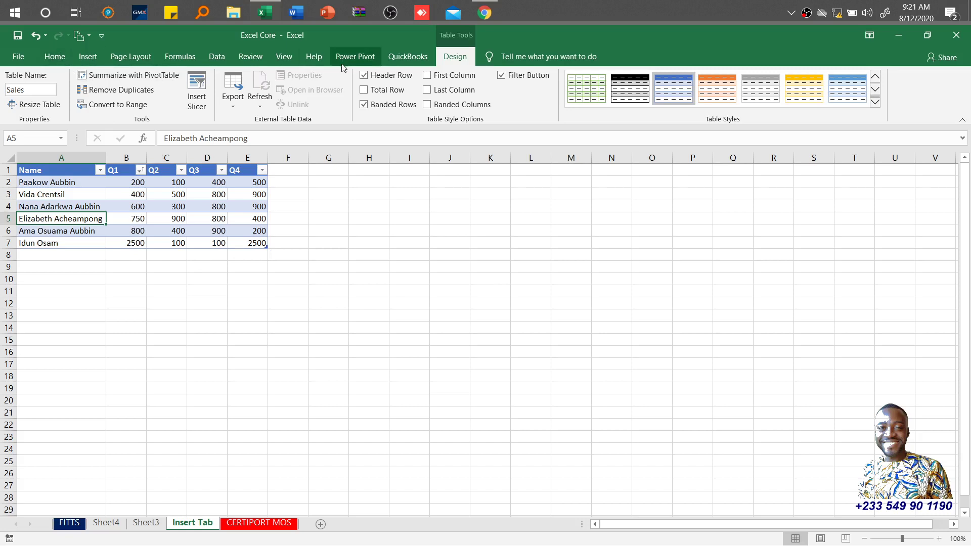
pyautogui.click(363, 89)
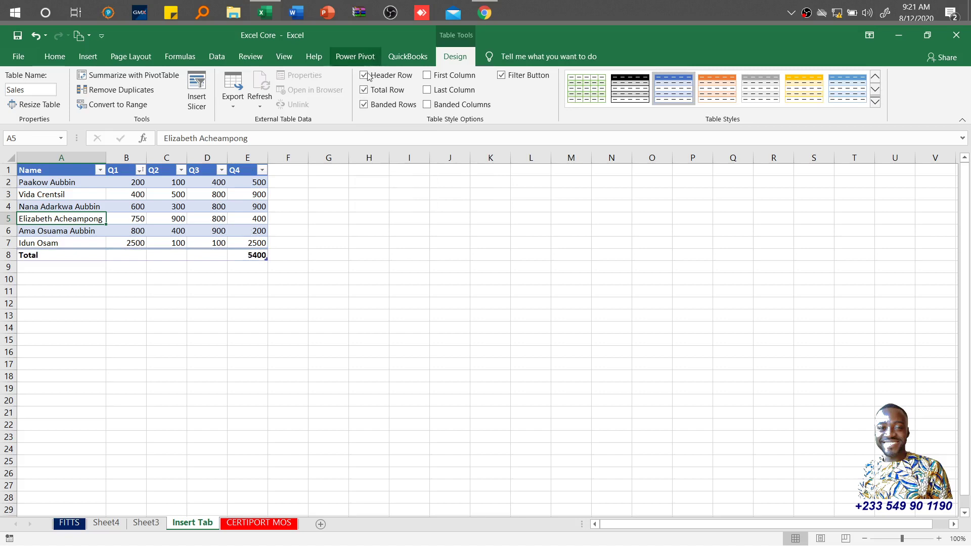
# - Fill the Q4 total formula in E8 across to Q1, Q2 and Q3 in the total row, and undo the fill
pyautogui.click(249, 253)
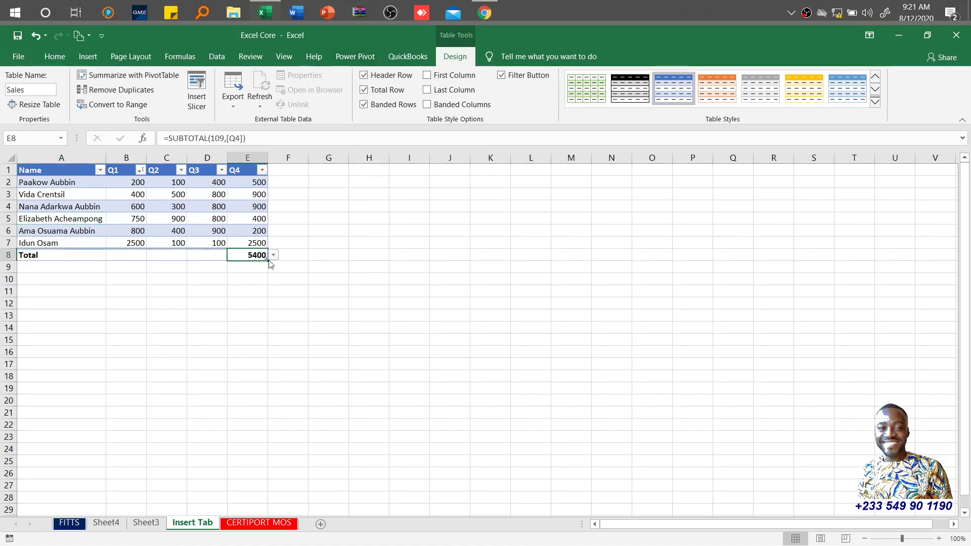
pyautogui.moveTo(268, 260); pyautogui.dragTo(124, 261)
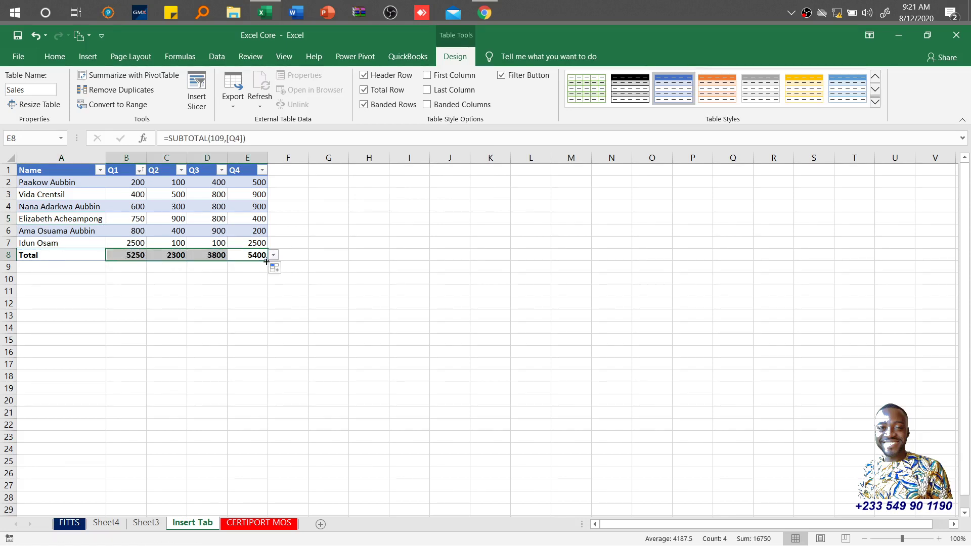
pyautogui.hotkey('ctrl', 'z')
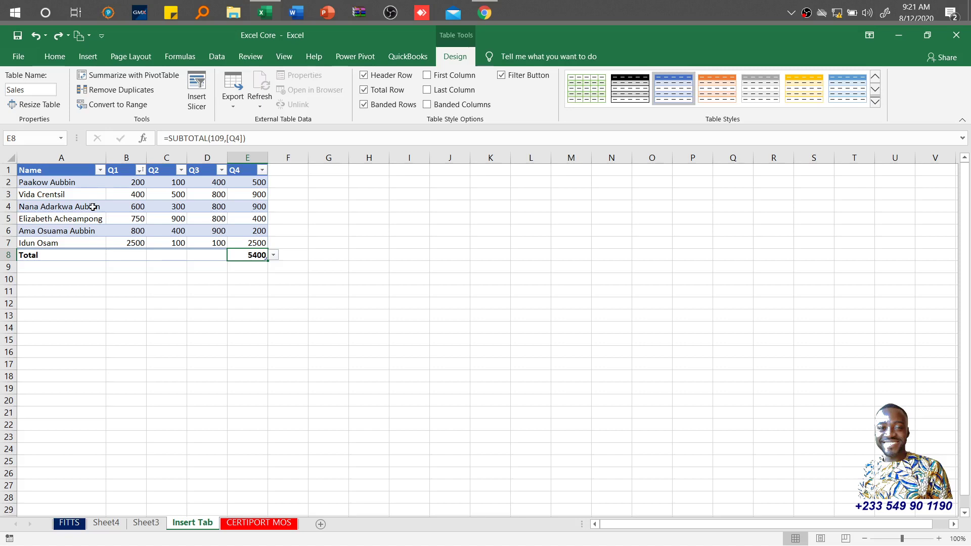
# - Turn banded rows off and on again, and emphasize the table's first and last columns, autofitting column A to its contents
pyautogui.click(364, 105)
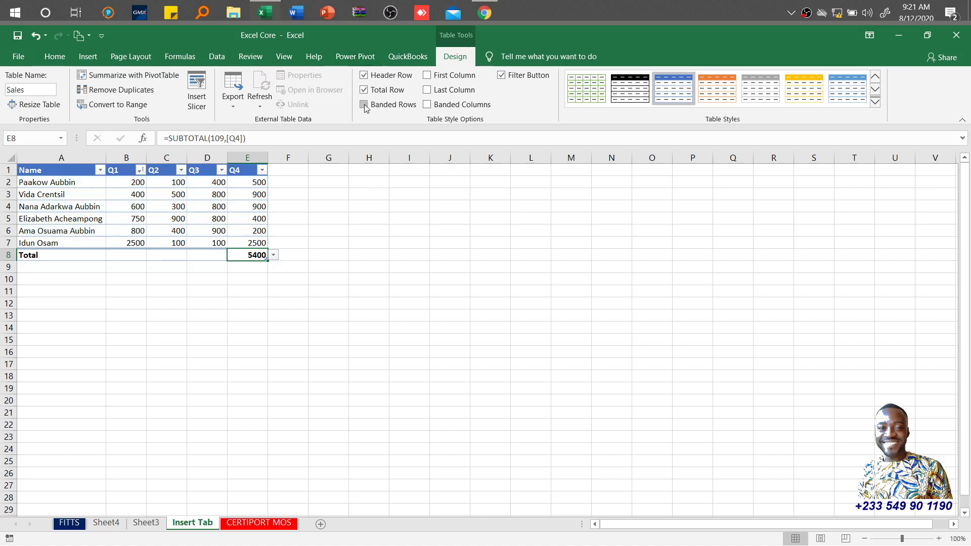
pyautogui.click(364, 104)
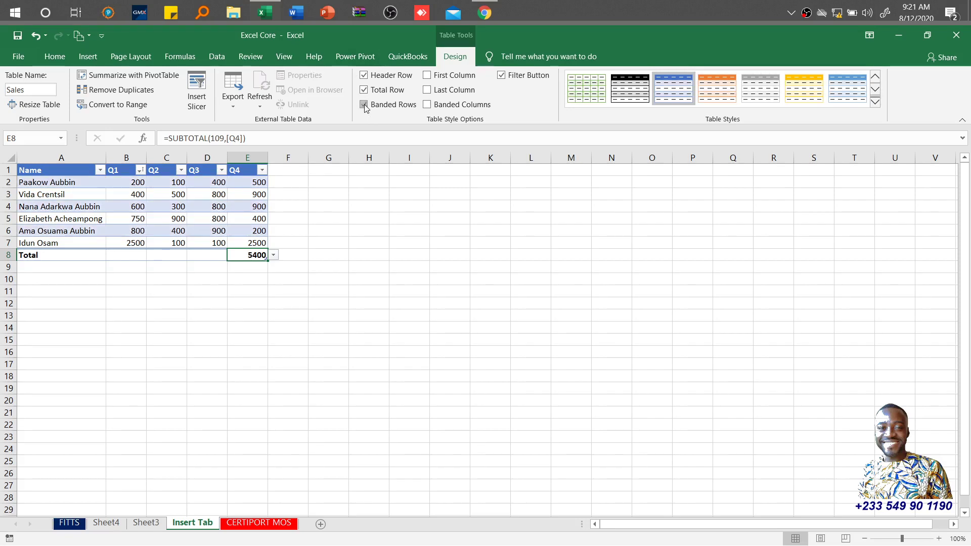
pyautogui.click(430, 77)
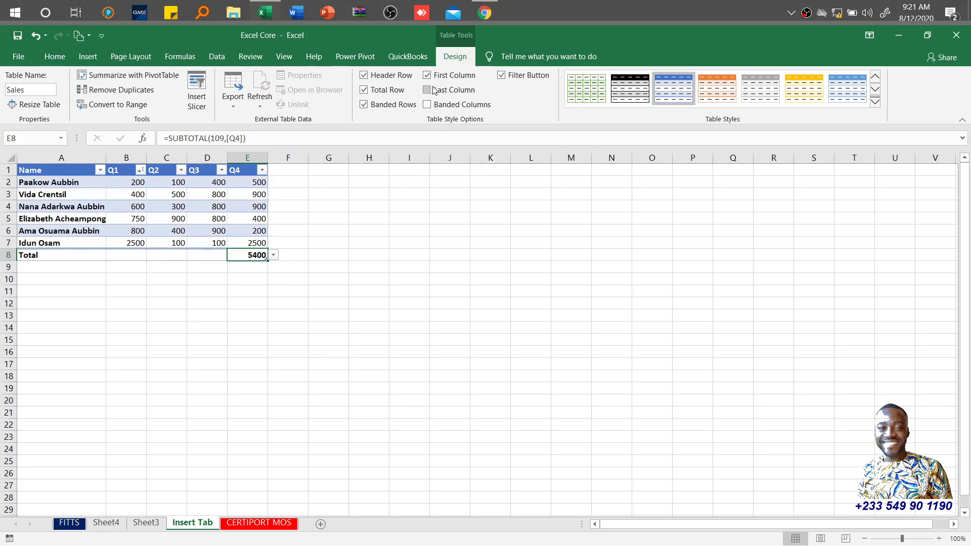
pyautogui.doubleClick(106, 158)
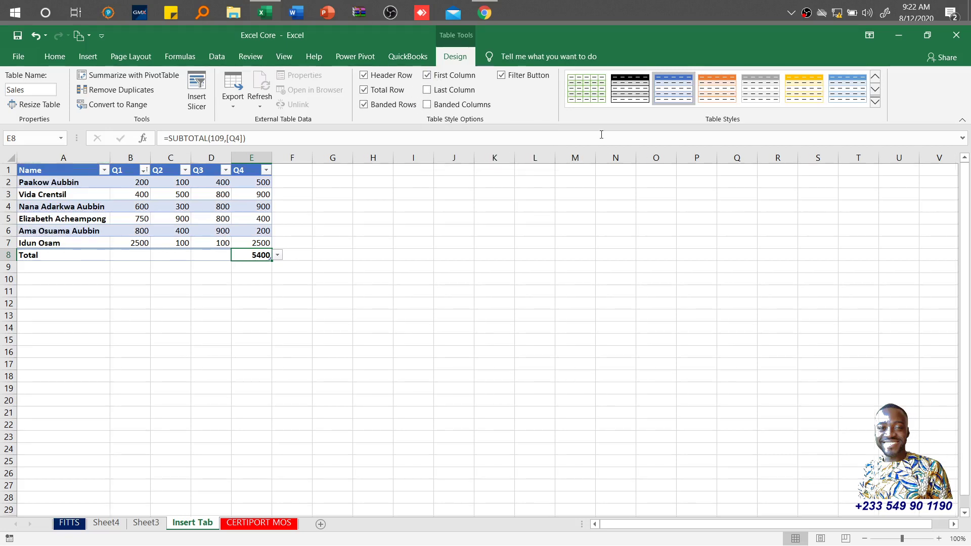
pyautogui.click(460, 96)
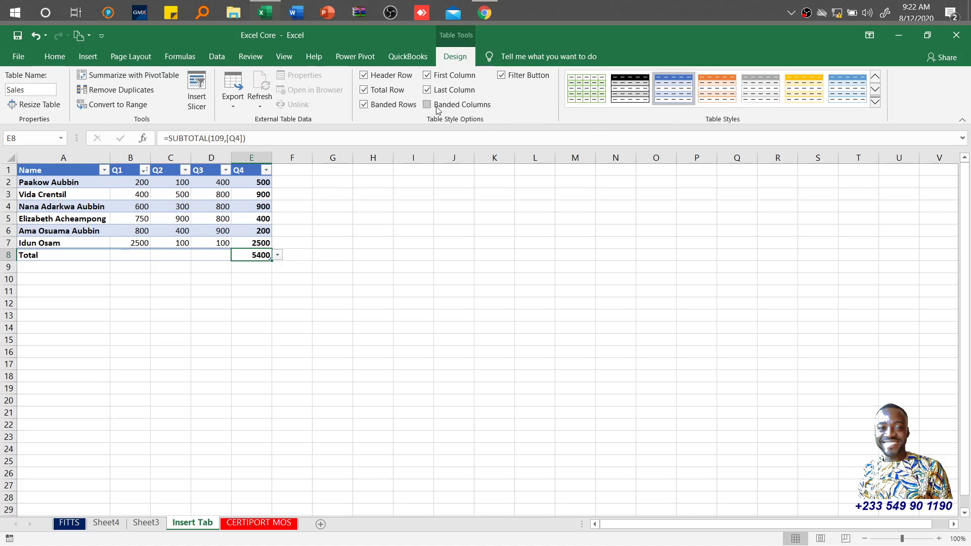
# - Use banded columns without banded rows or first- and last-column emphasis, and toggle the table's filter buttons off and on
pyautogui.click(428, 104)
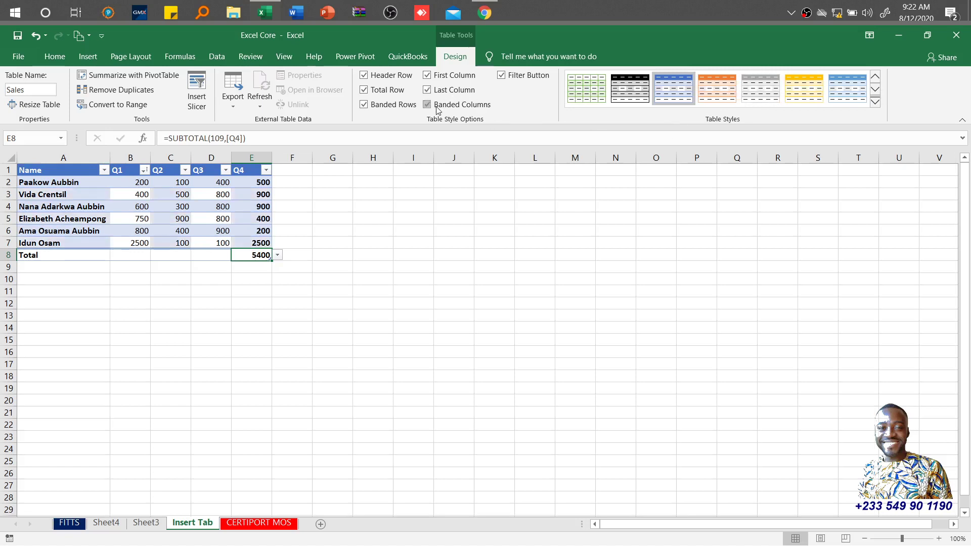
pyautogui.click(427, 90)
pyautogui.click(428, 75)
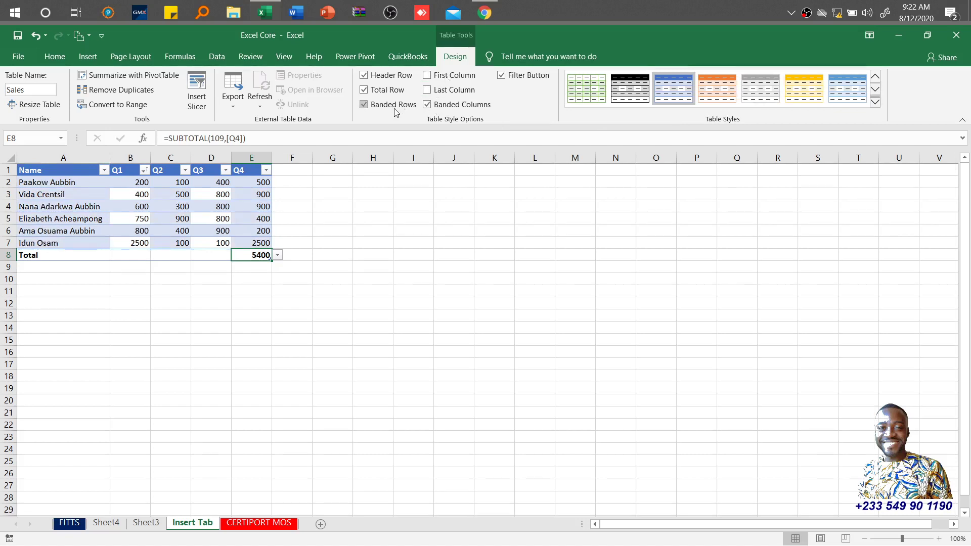
pyautogui.click(393, 107)
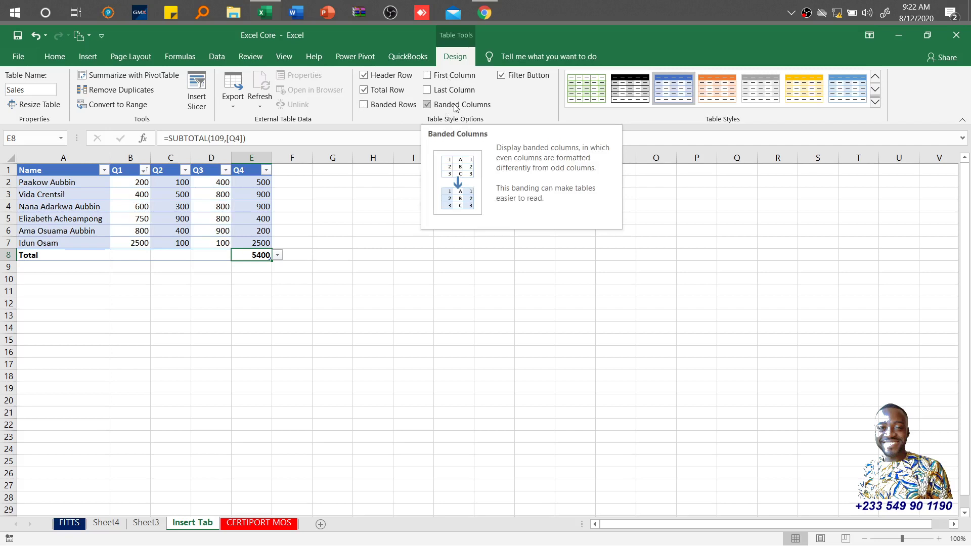
pyautogui.click(508, 77)
pyautogui.click(508, 77)
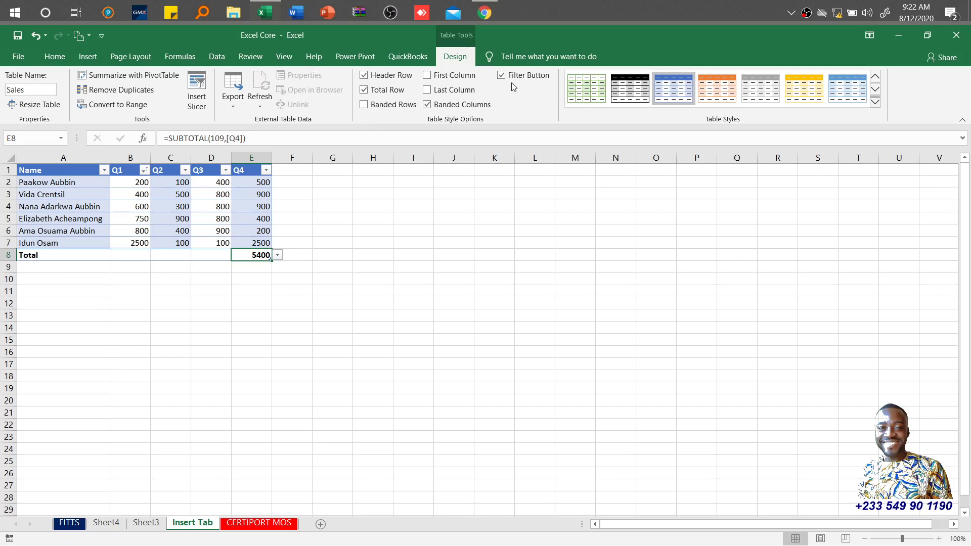
# - Apply the Dark table style with an orange header and blue body to the Sales table, and select empty cell B11
pyautogui.click(875, 103)
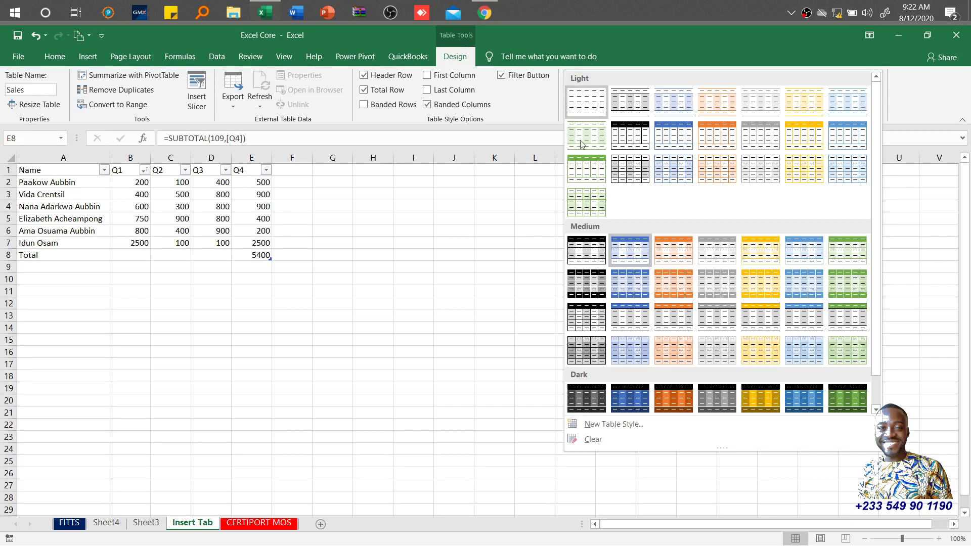
pyautogui.moveTo(876, 218); pyautogui.dragTo(872, 89)
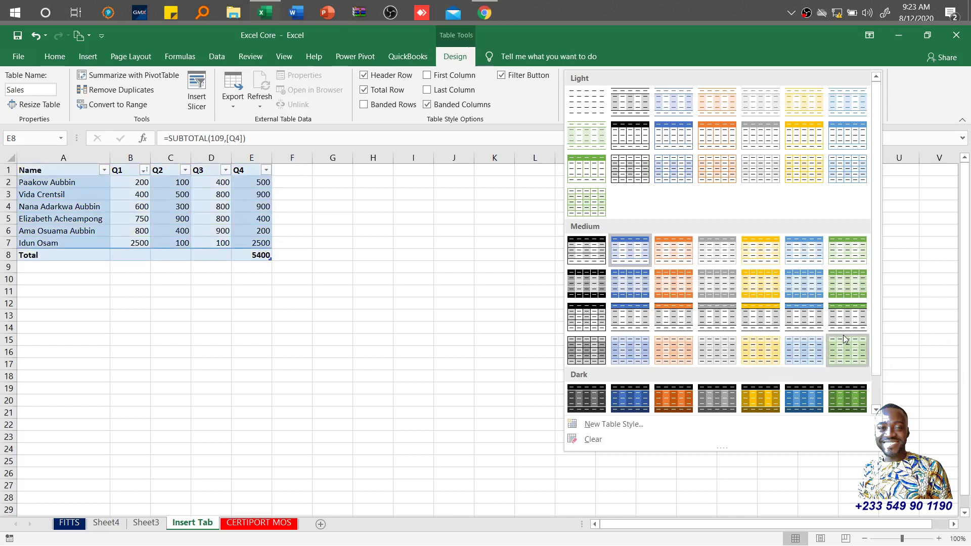
pyautogui.scroll(-1, 877, 364)
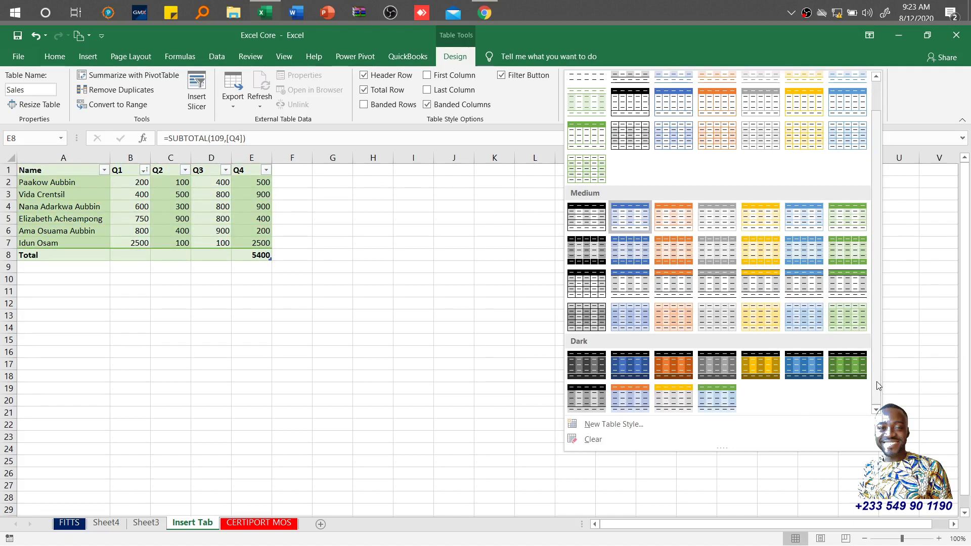
pyautogui.click(627, 398)
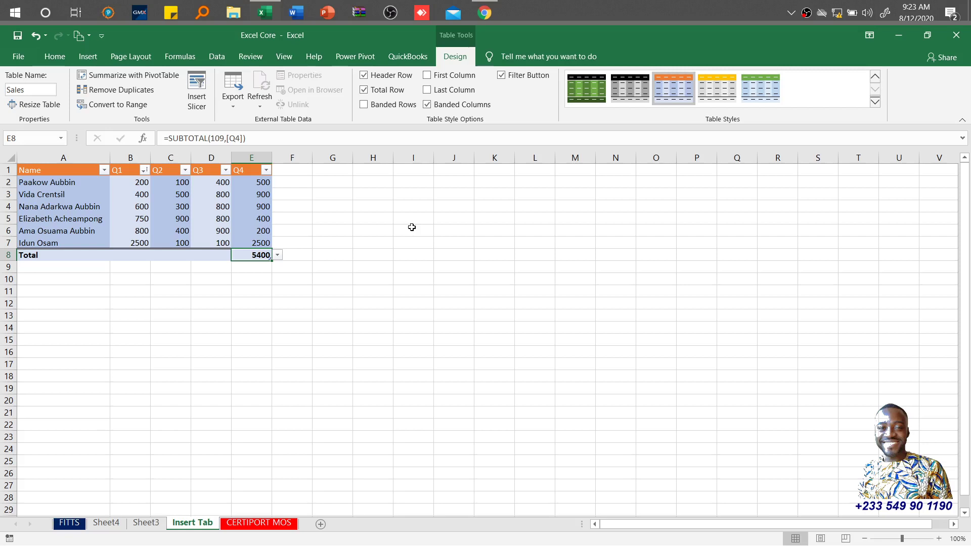
pyautogui.click(88, 60)
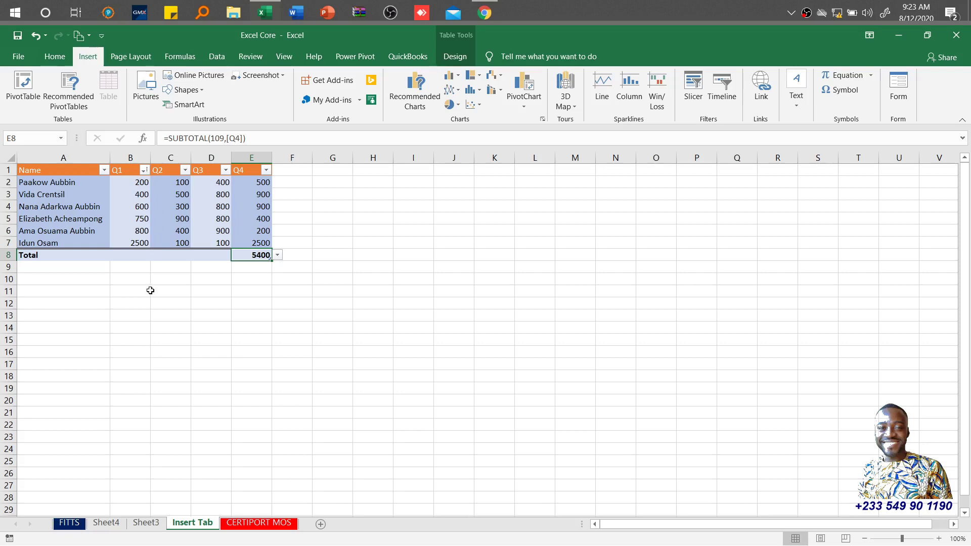
pyautogui.click(150, 291)
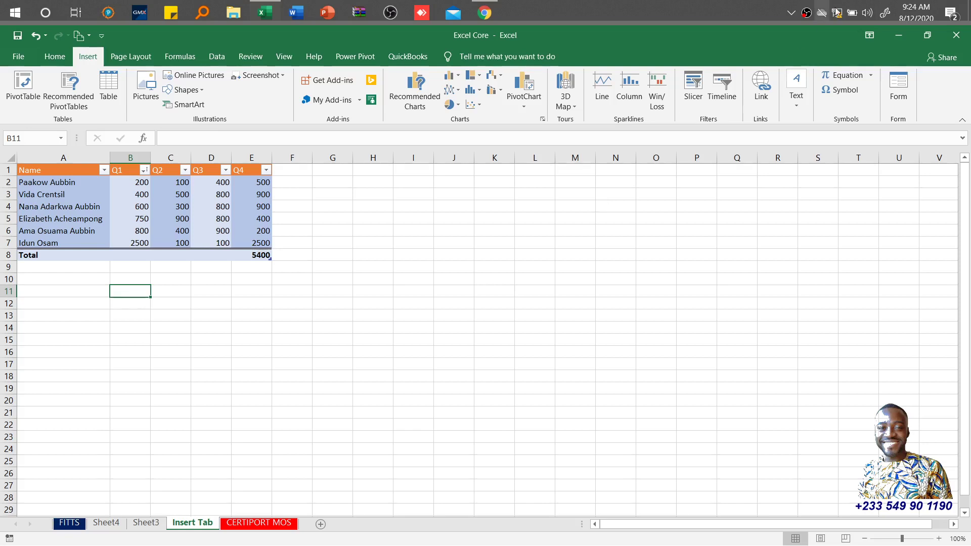
pyautogui.click(807, 12)
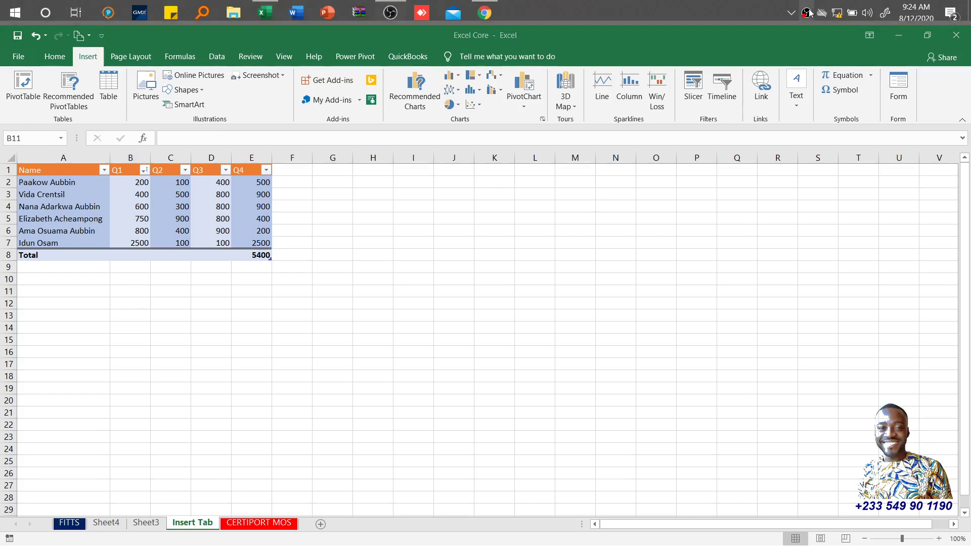
pyautogui.hotkey('ctrl', 'shift', 's')
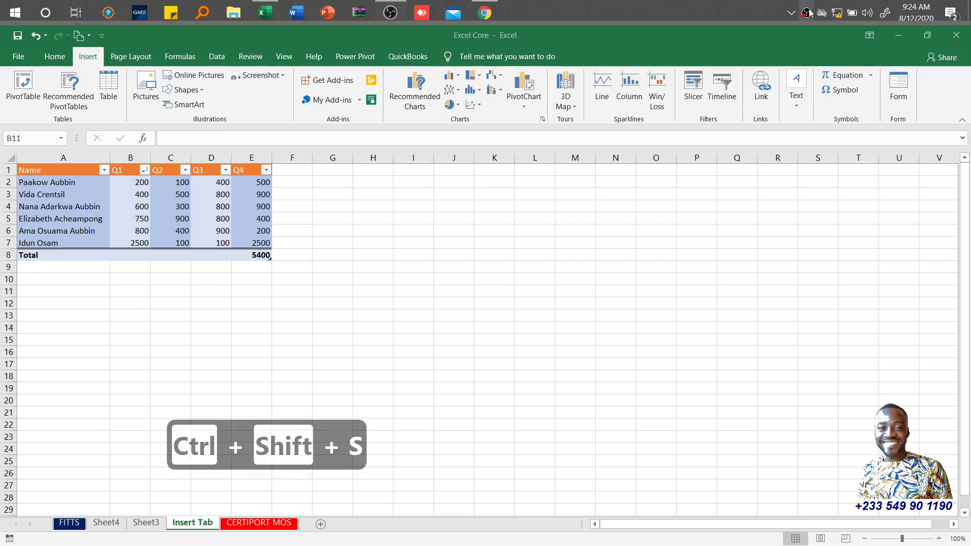